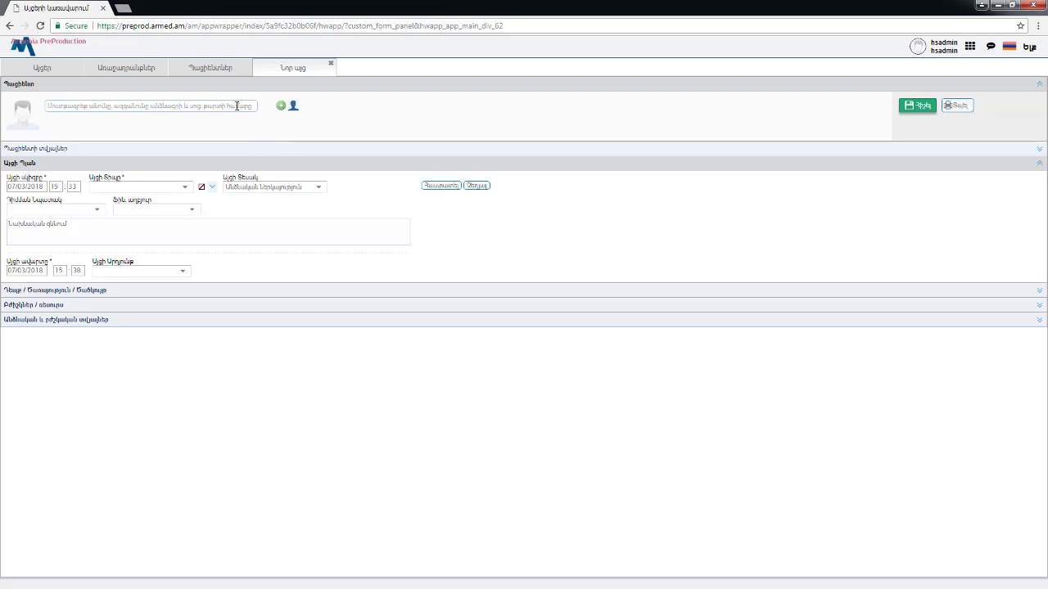
Step: Find the patient for the new visit by full name and date of birth, and select the matching record
left_click(236, 106)
type("Պողոս Պողոսյան 04/01/1952")
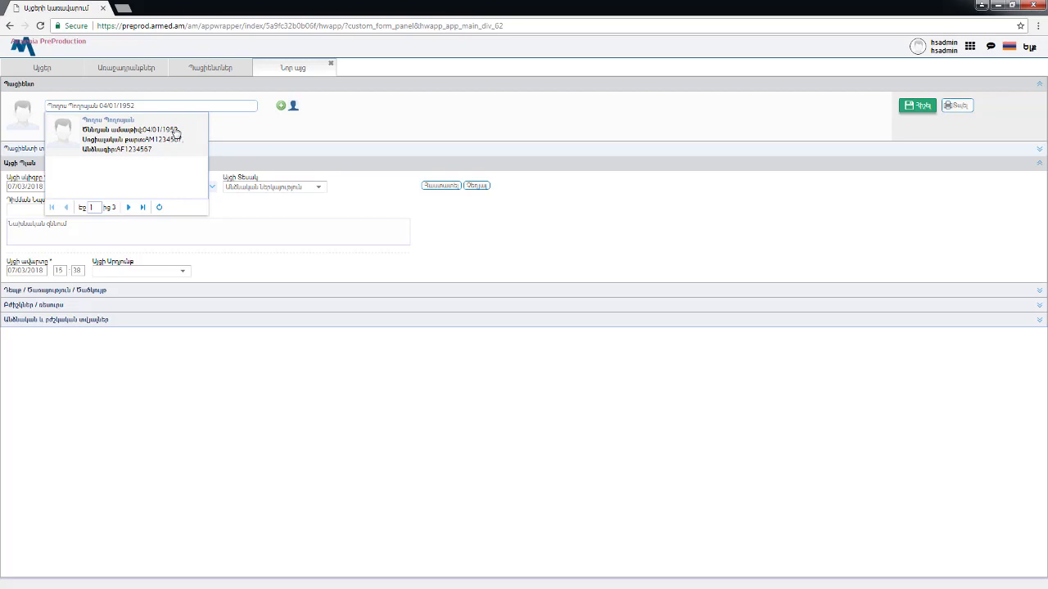
left_click(175, 132)
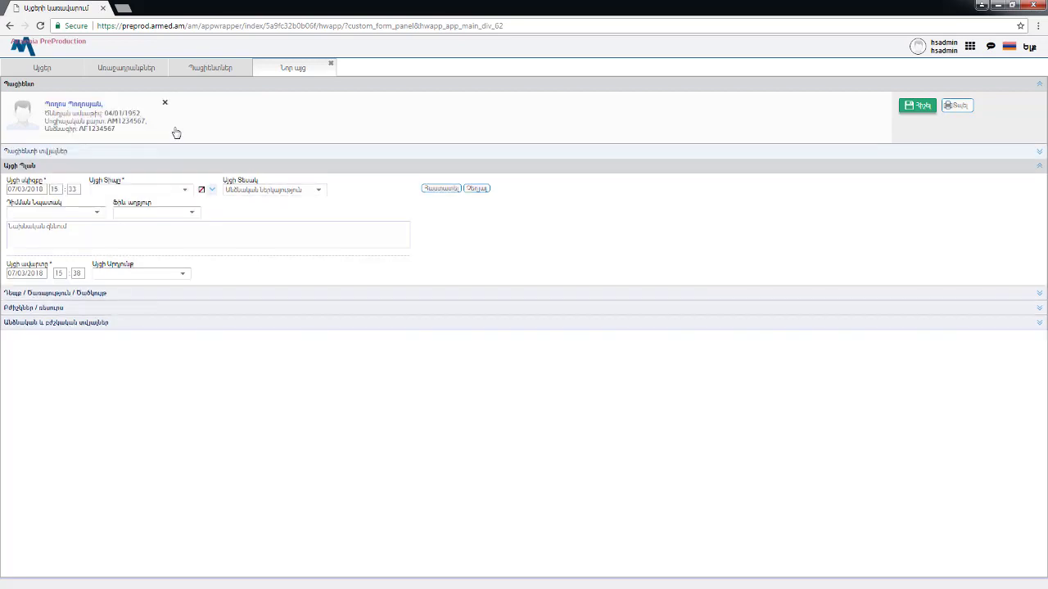
Step: Set the visit type to Ամբուլատոր այց (outpatient visit) and confirm the visit plan
left_click(187, 190)
left_click(160, 223)
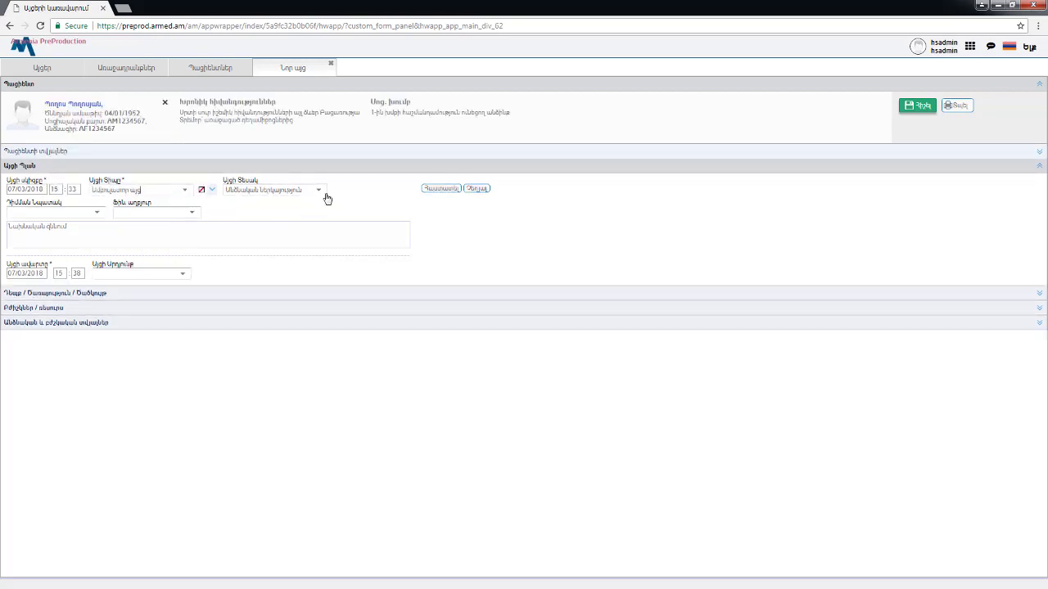
left_click(440, 190)
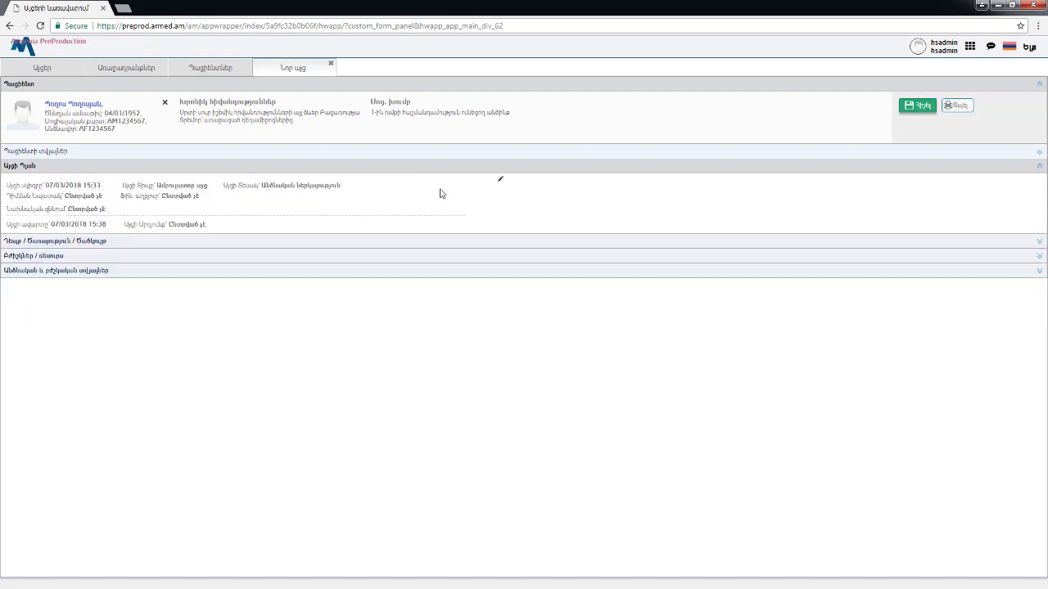
Step: Add a new case to the visit with the ICD-10 diagnosis Z00.0, found by searching for "զնն", and save the visit
left_click(129, 243)
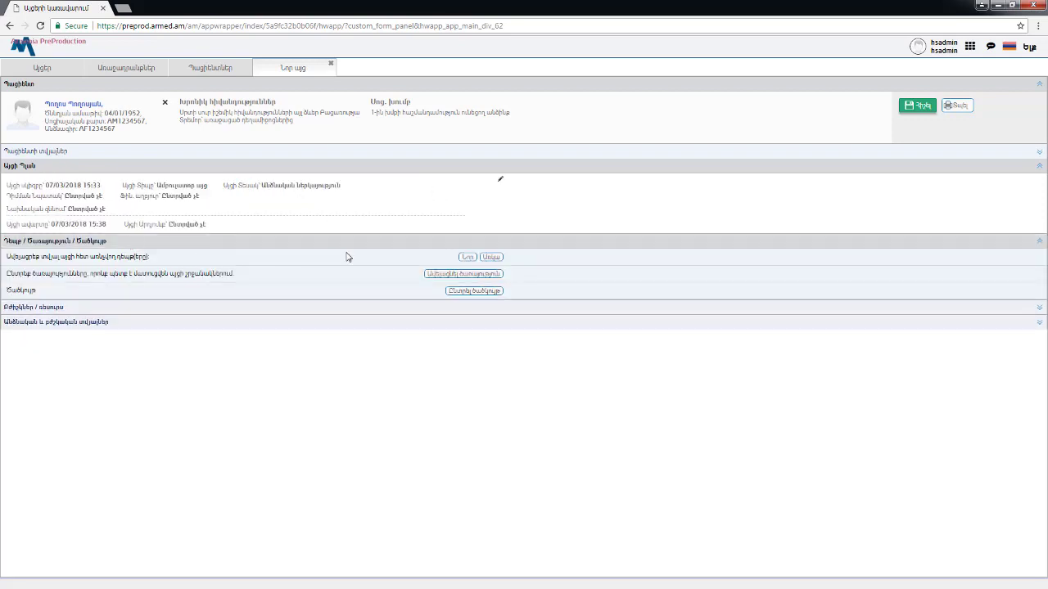
left_click(467, 258)
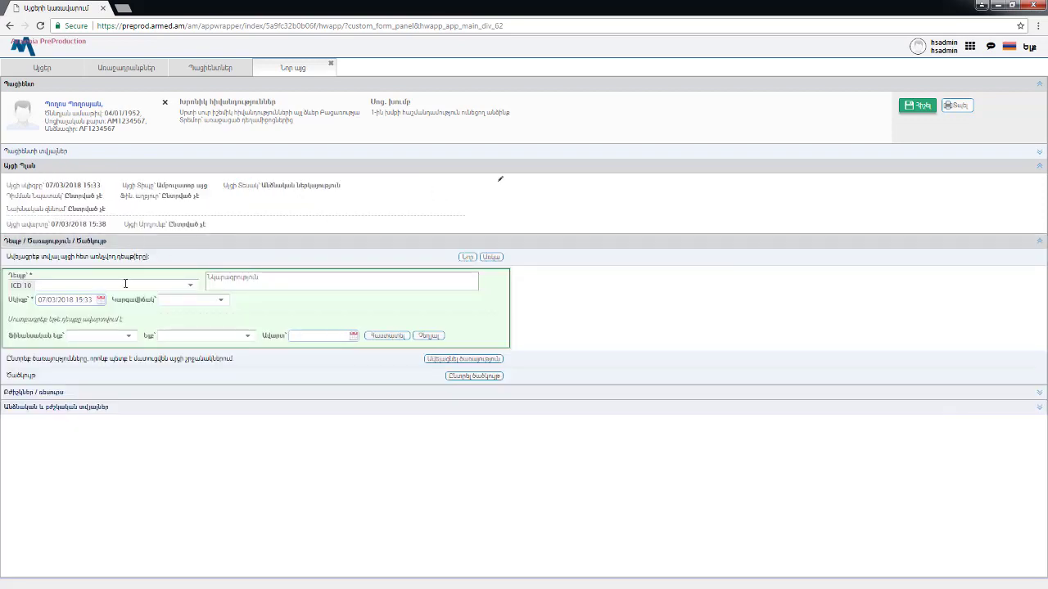
type("զնն")
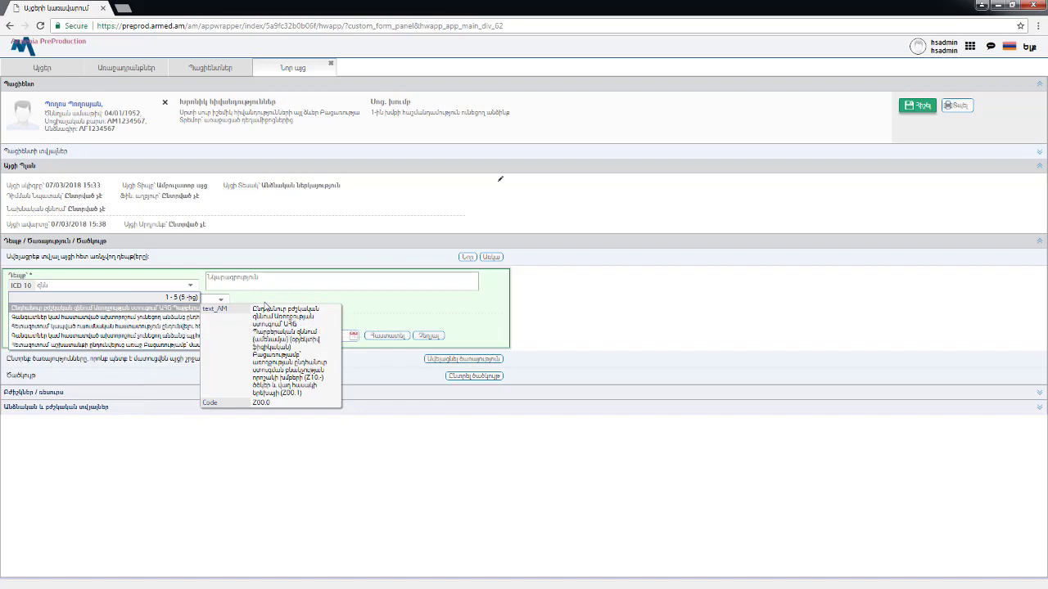
left_click(182, 308)
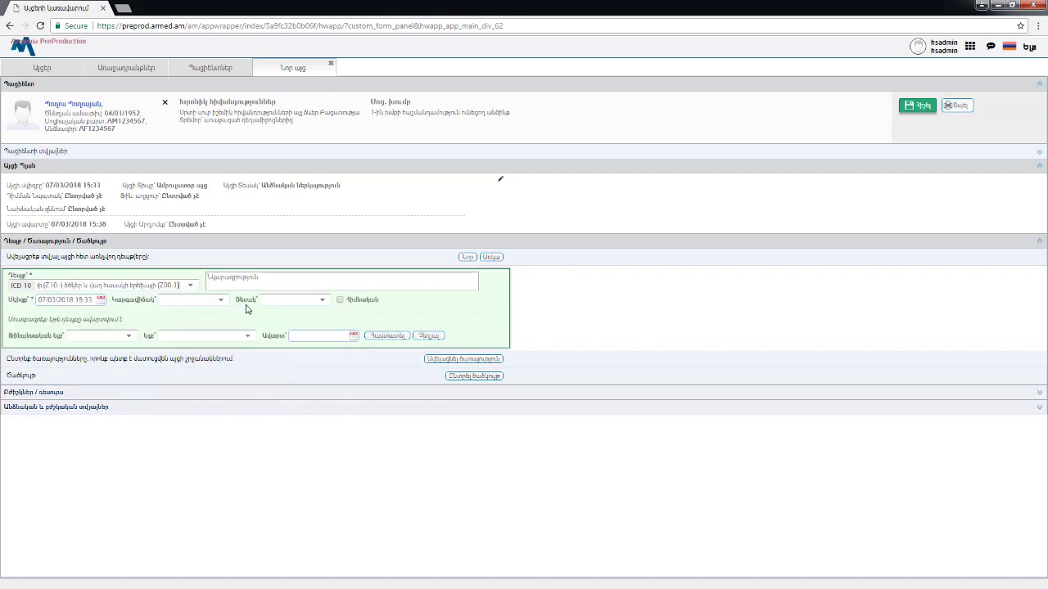
left_click(387, 337)
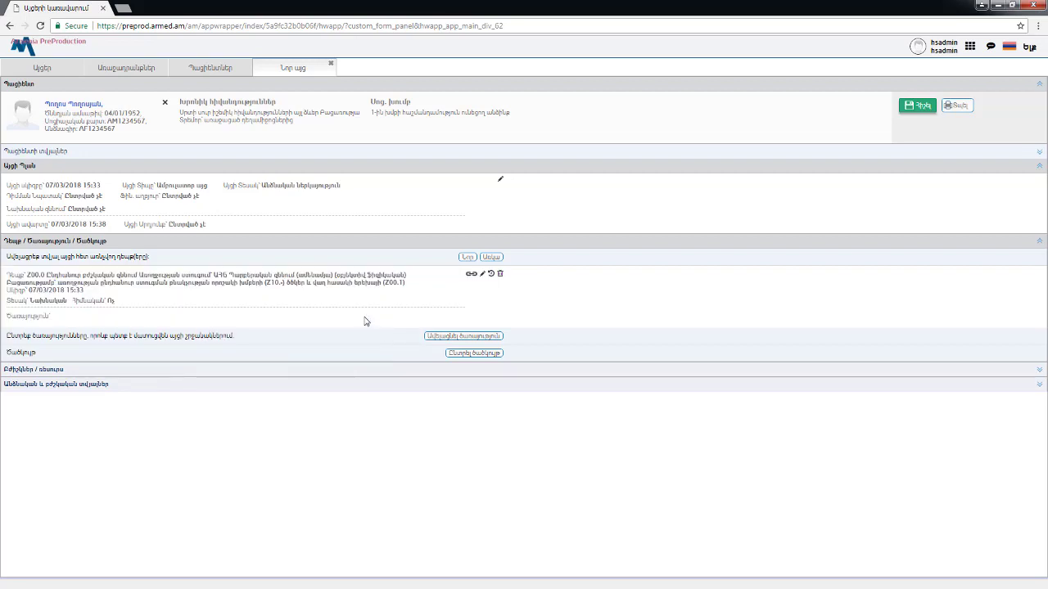
left_click(914, 107)
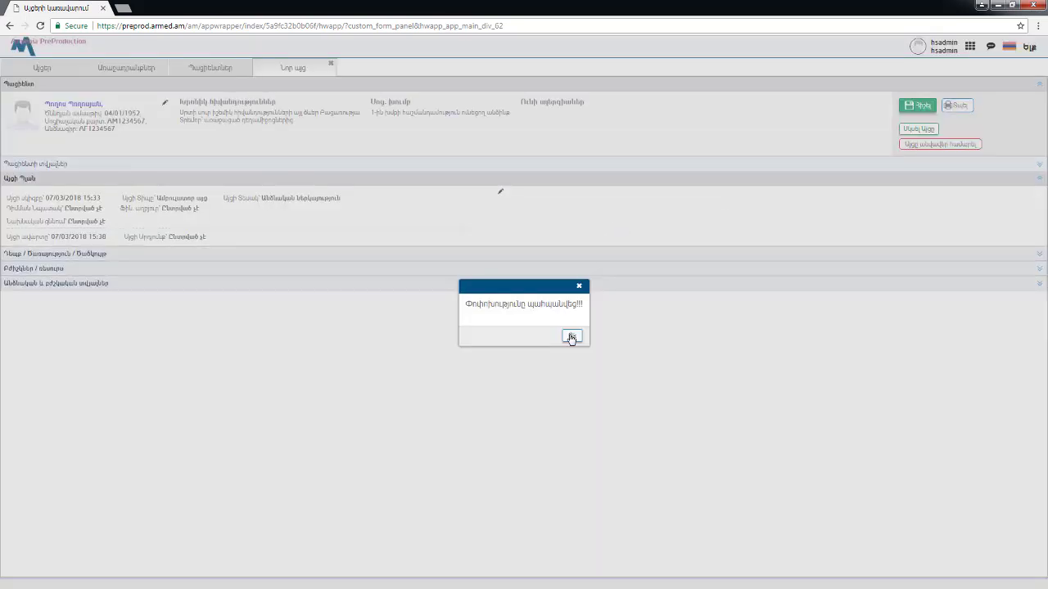
left_click(572, 336)
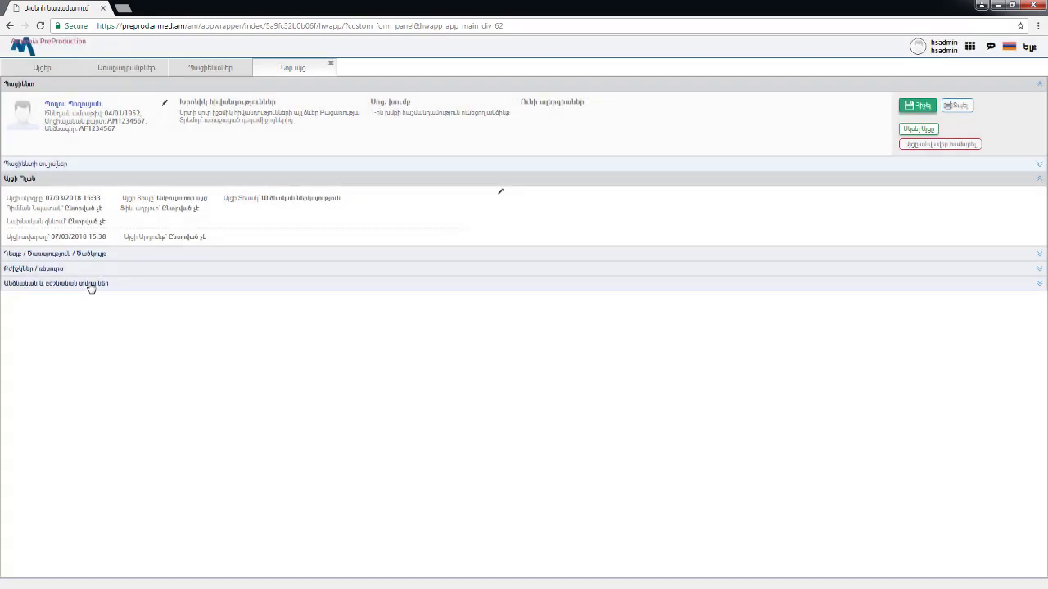
Step: Enter the patient's personal and medical data and save a patient admission document (ՊԱՑԻԵՆՏԻ ԸՆԴՈՒՆՈՒՄ) under ԶՆՆՈՒՄ in the current visit
left_click(52, 285)
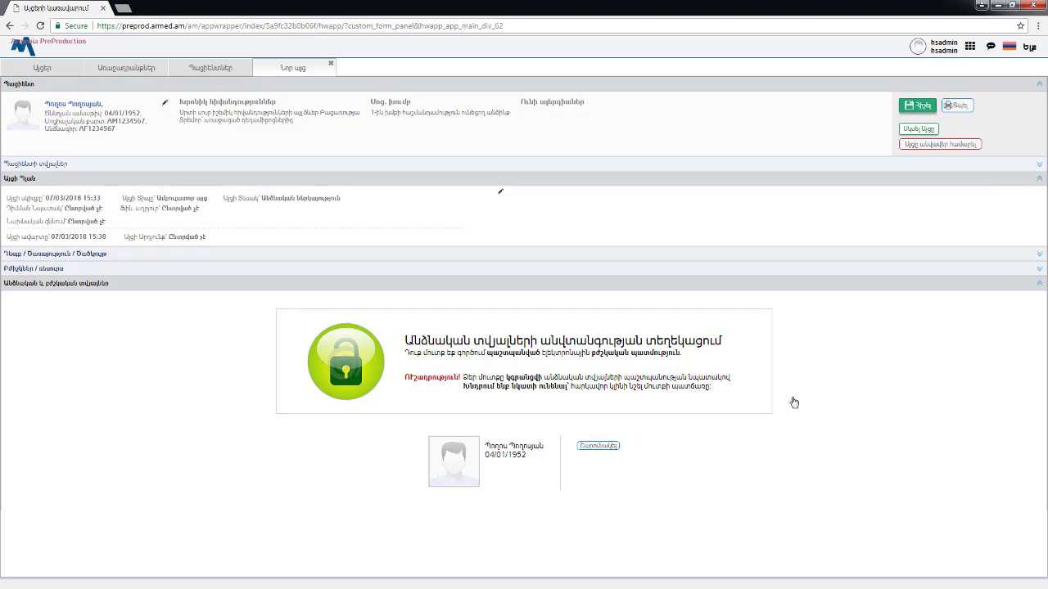
left_click(837, 378)
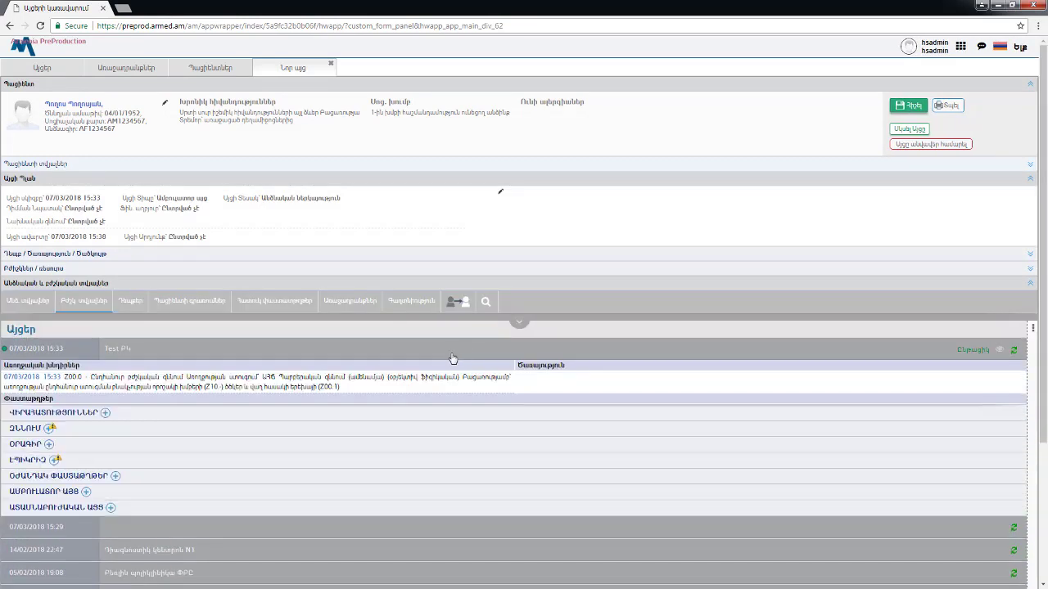
left_click(48, 429)
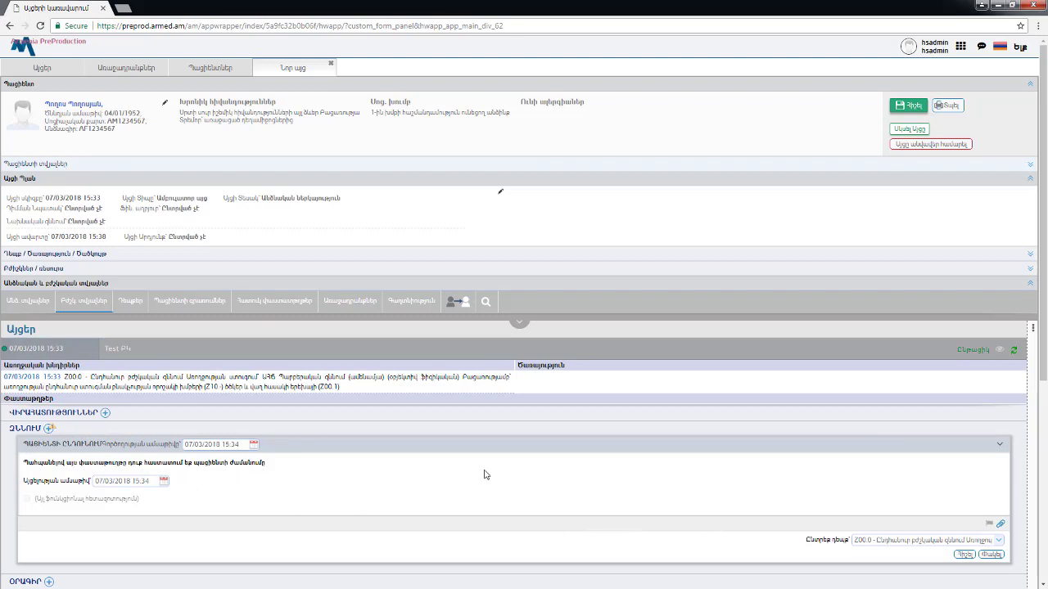
left_click(963, 555)
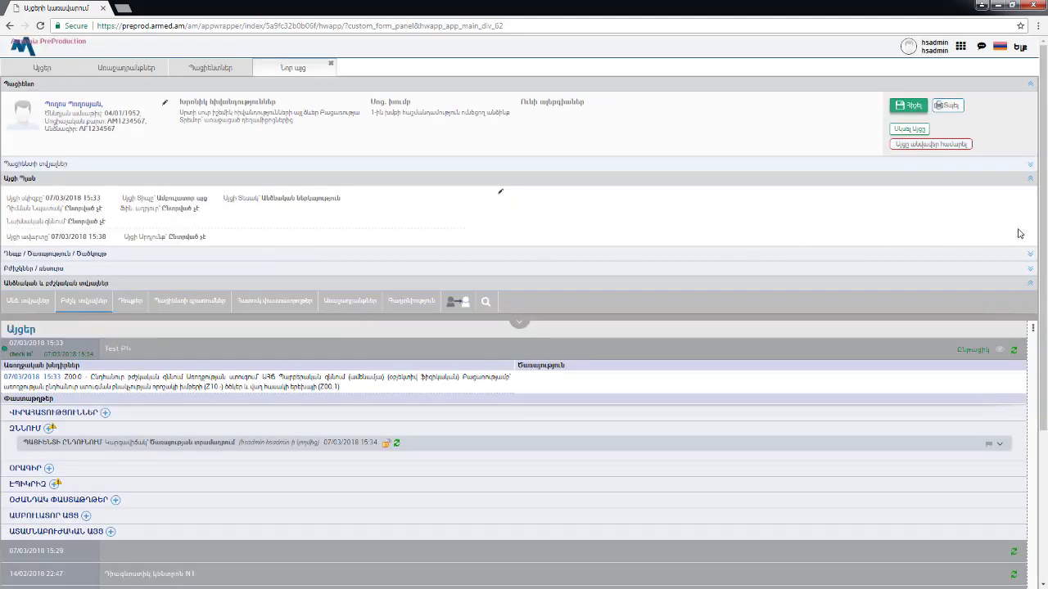
Step: Start a new life anamnesis document (Կյանքի անամնեզ) under ԶՆՆՈՒՄ in the current visit
scroll(1043, 339, "down", 1)
scroll(1043, 339, "down", 3)
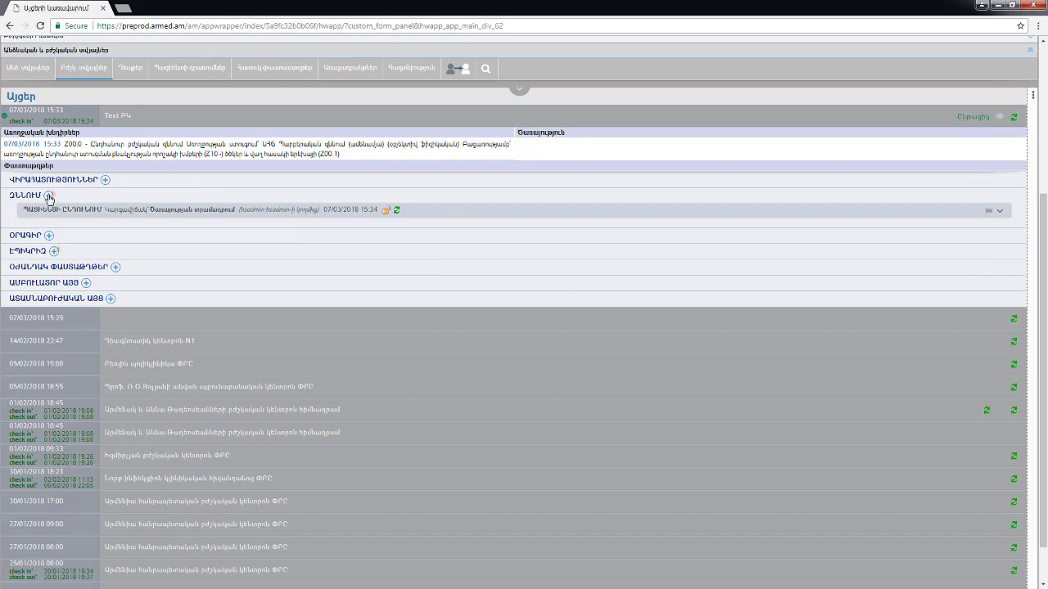
left_click(50, 197)
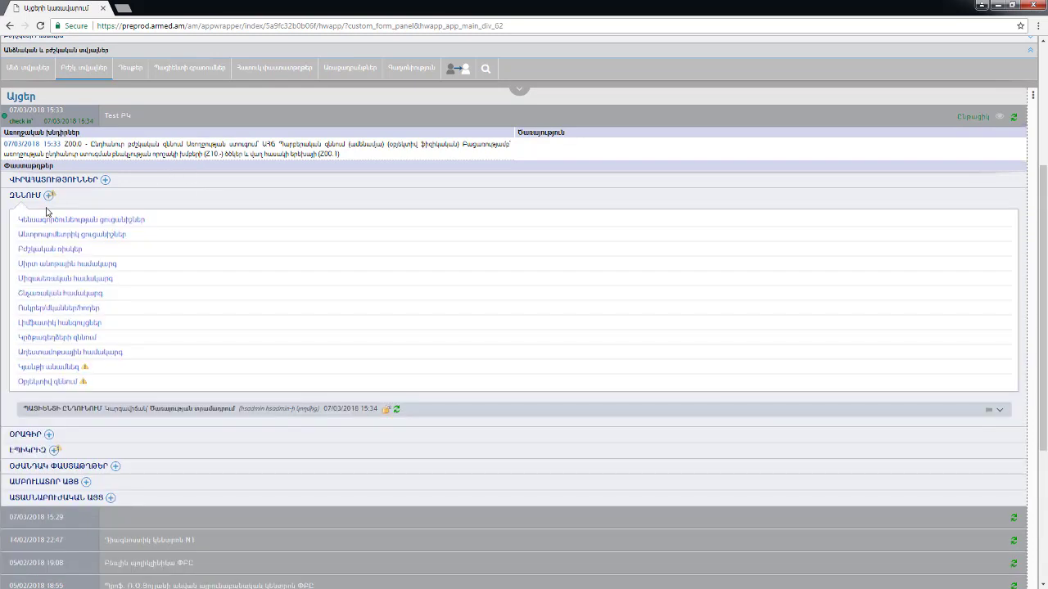
left_click_drag(1044, 440, 1044, 494)
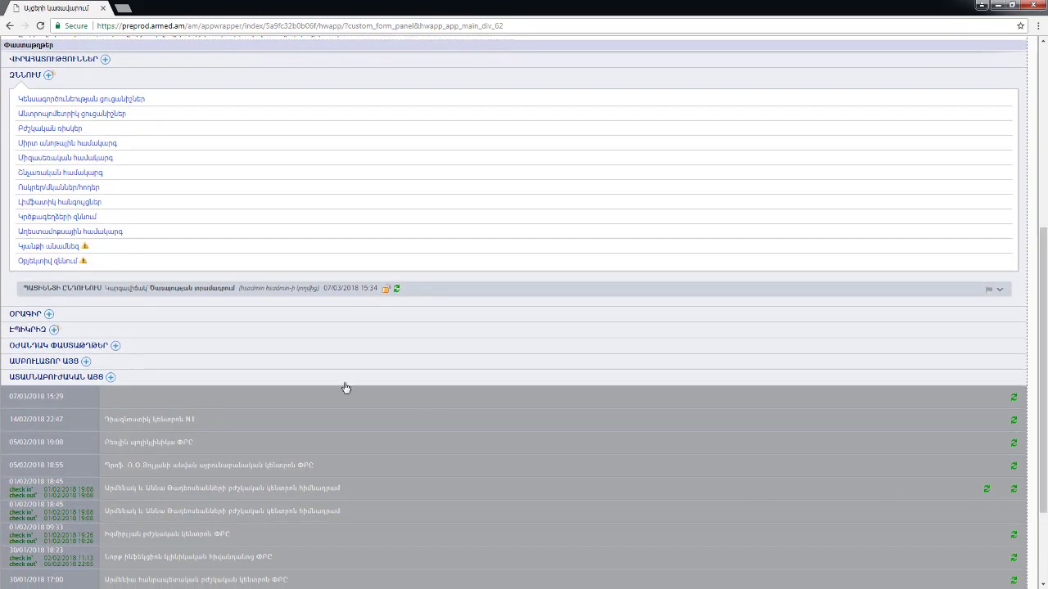
left_click(49, 246)
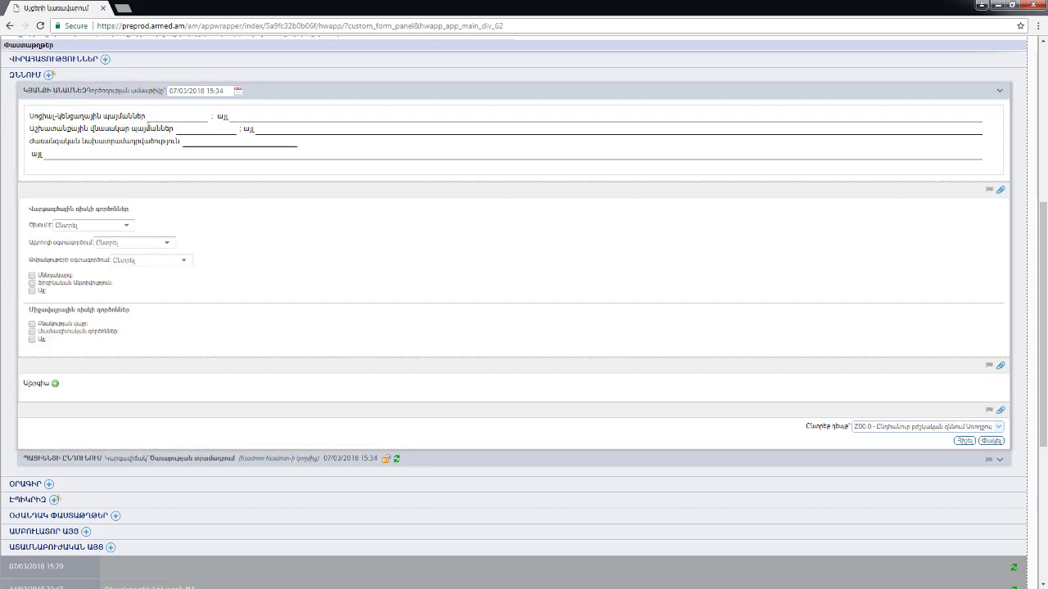
Step: Review the choices for social living conditions, harmful working conditions and hereditary predisposition in the life anamnesis
left_click(209, 117)
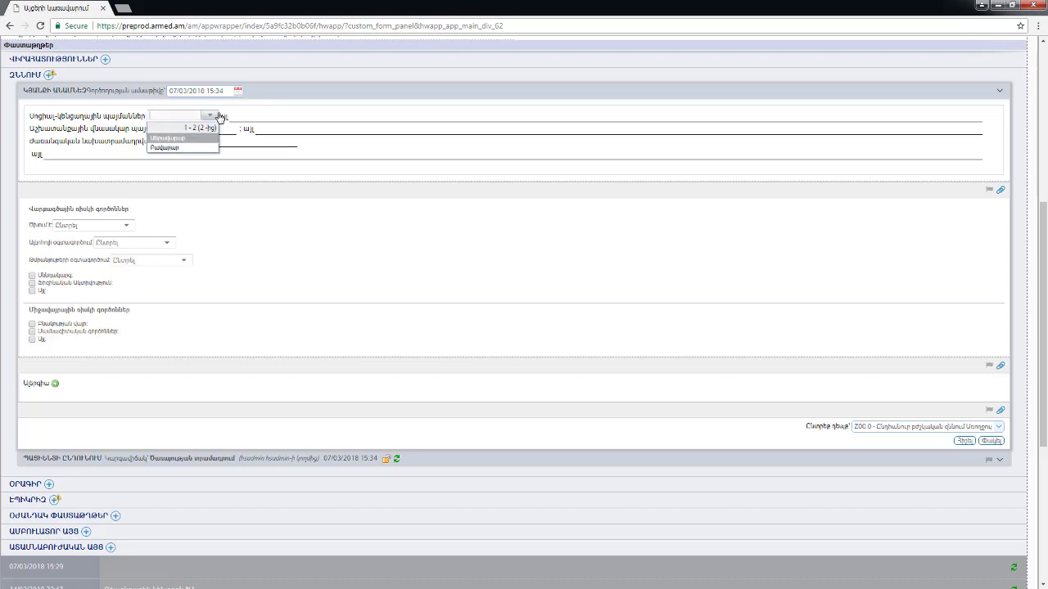
left_click(135, 129)
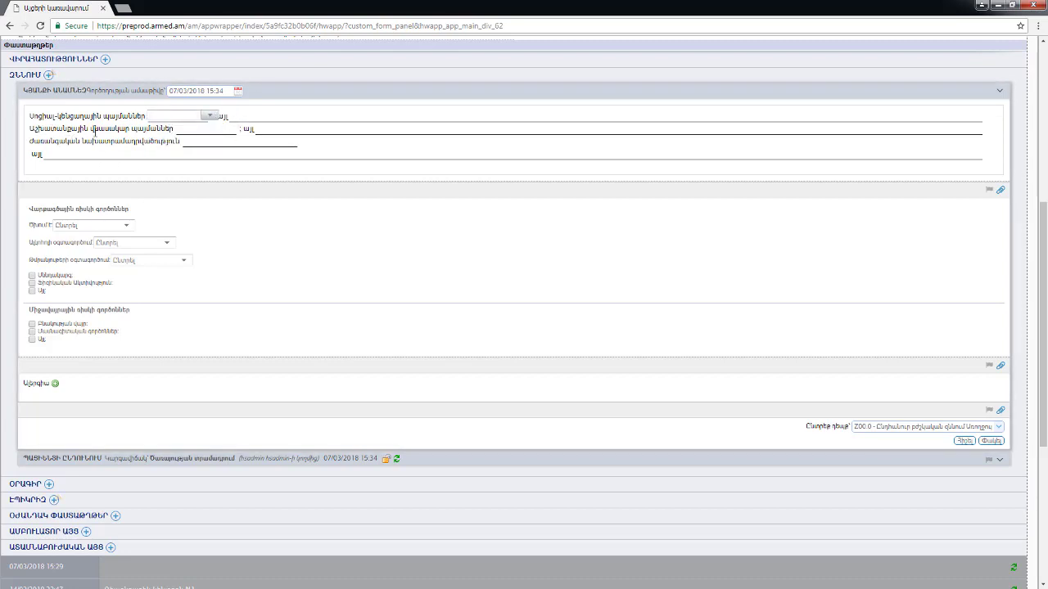
left_click(236, 130)
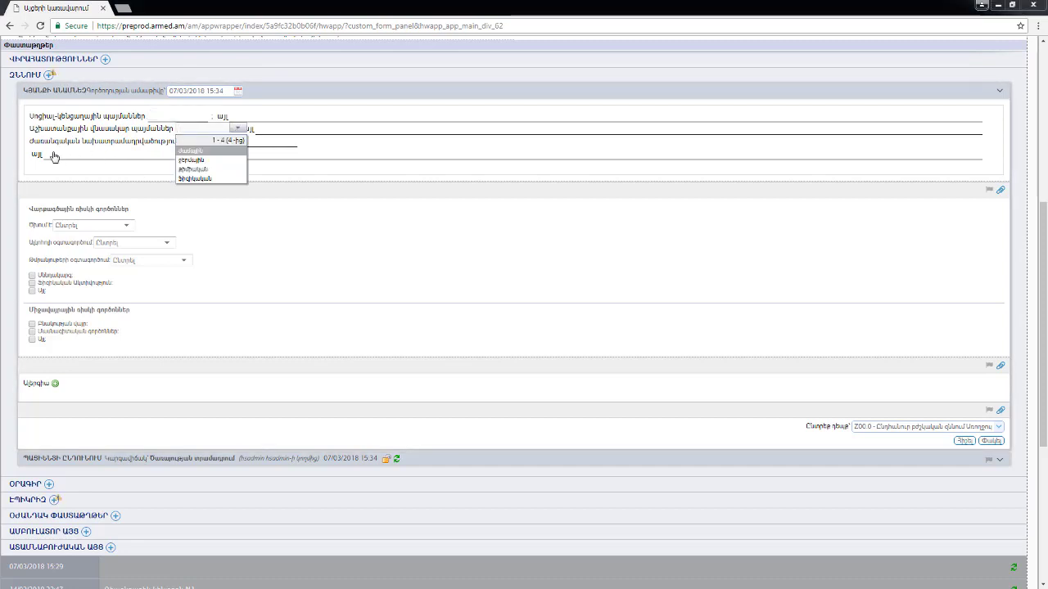
left_click(276, 148)
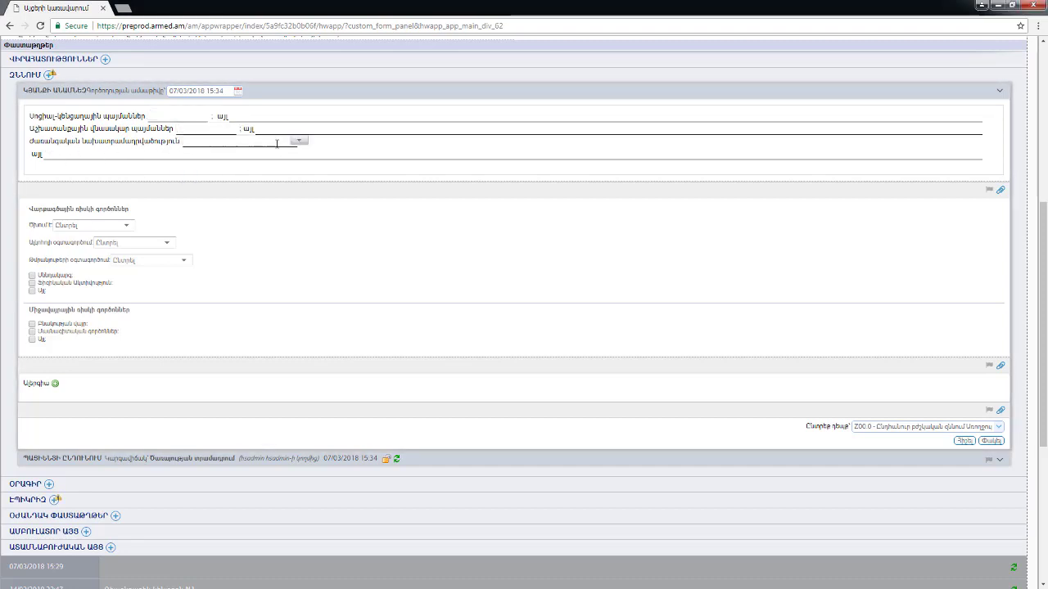
left_click(65, 156)
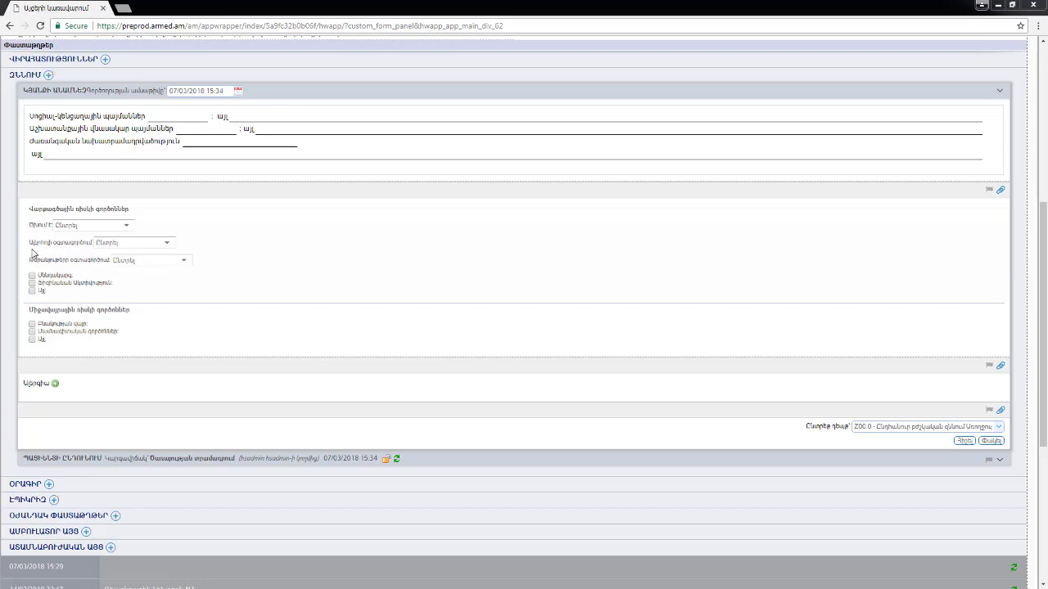
Step: Try ticking and clearing the Այլ, Սննդակարգ and Ֆիզիկական Ակտիվություն options under the behavioural risk factors
left_click(32, 292)
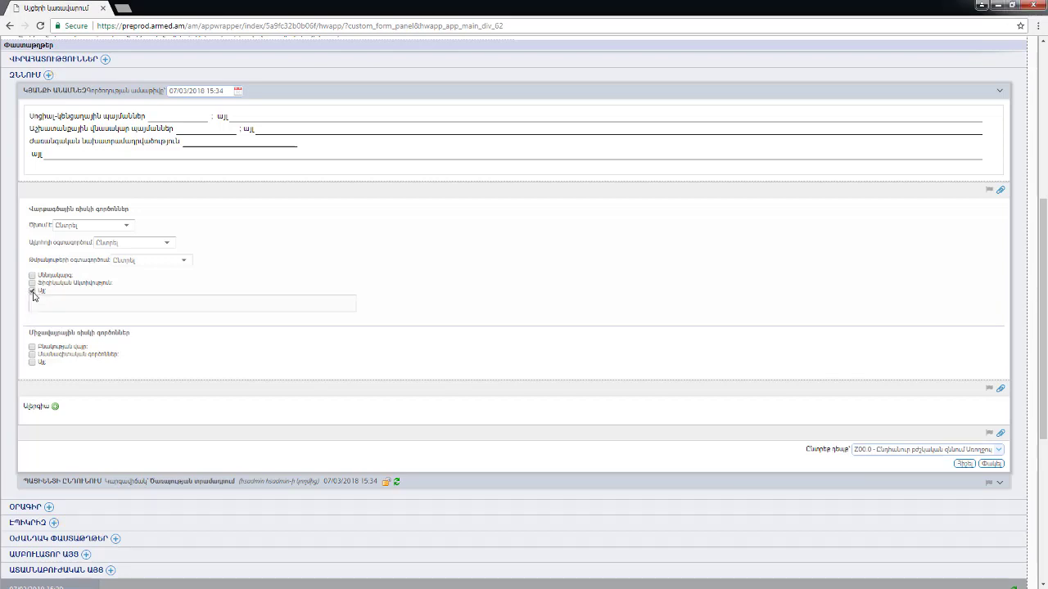
left_click(32, 291)
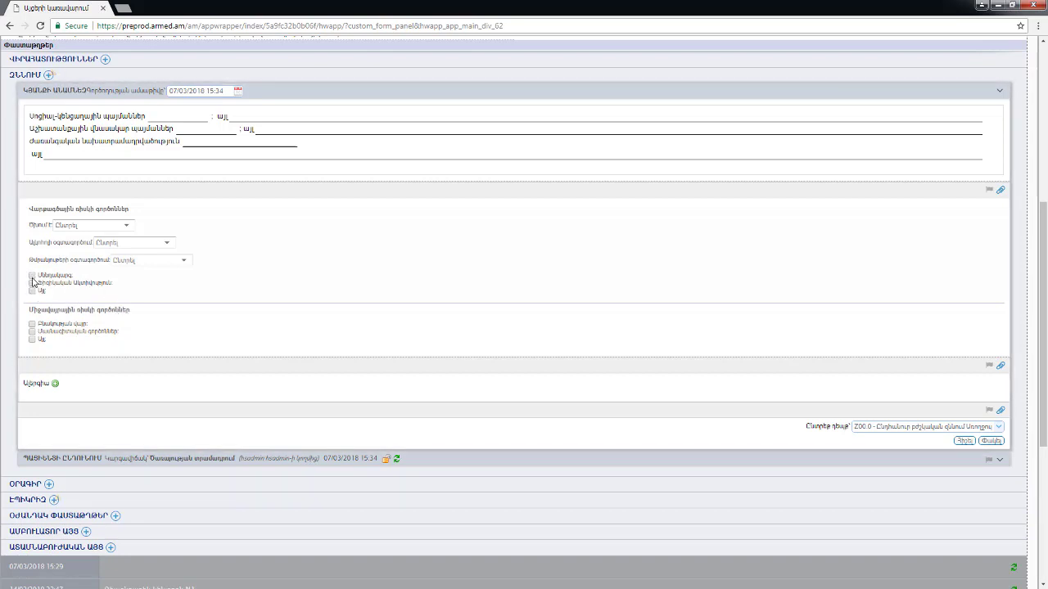
left_click(32, 276)
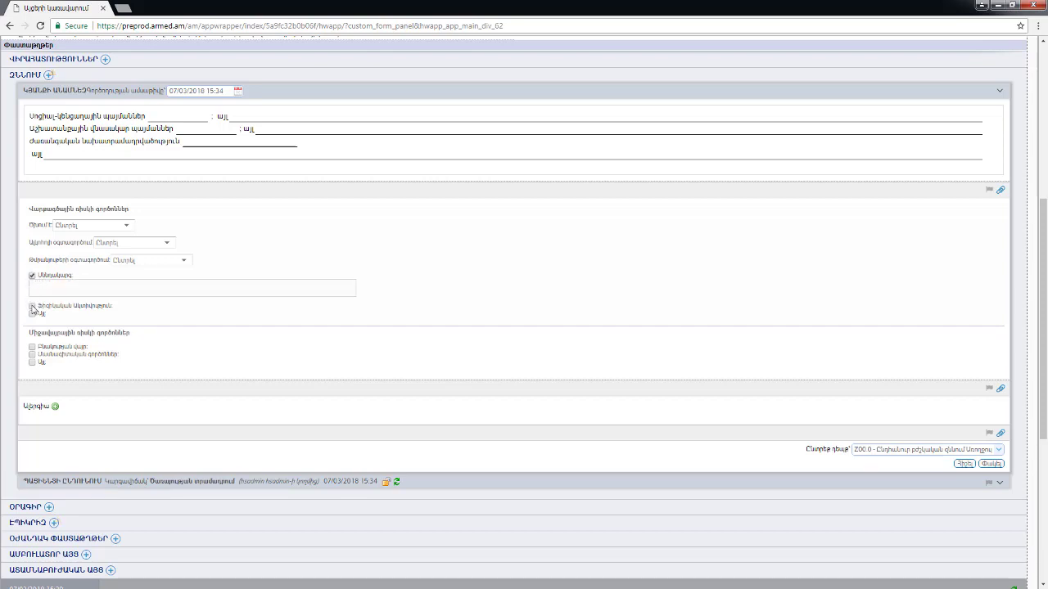
left_click(33, 308)
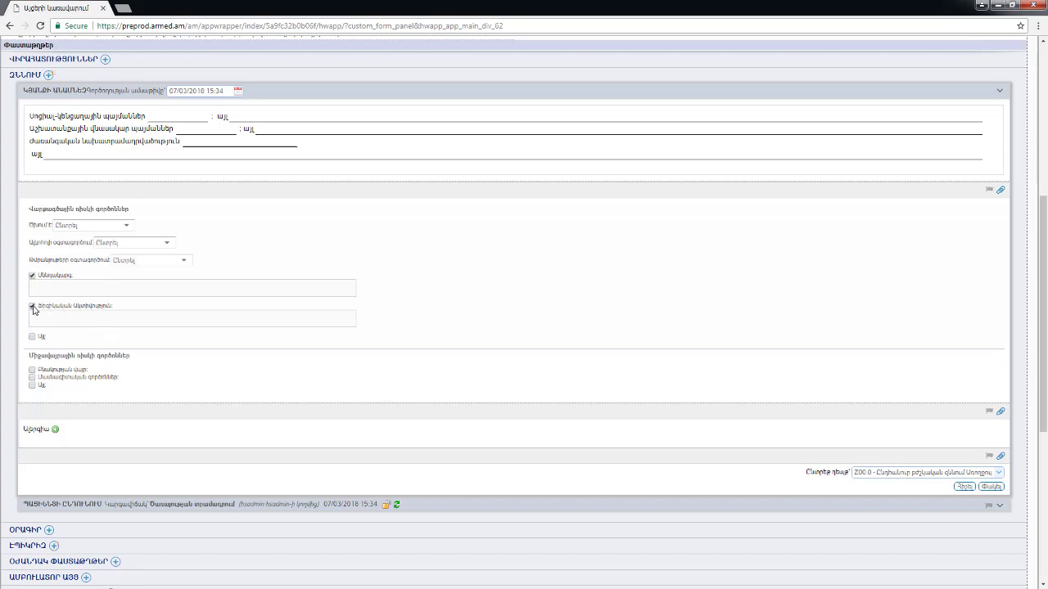
left_click(32, 308)
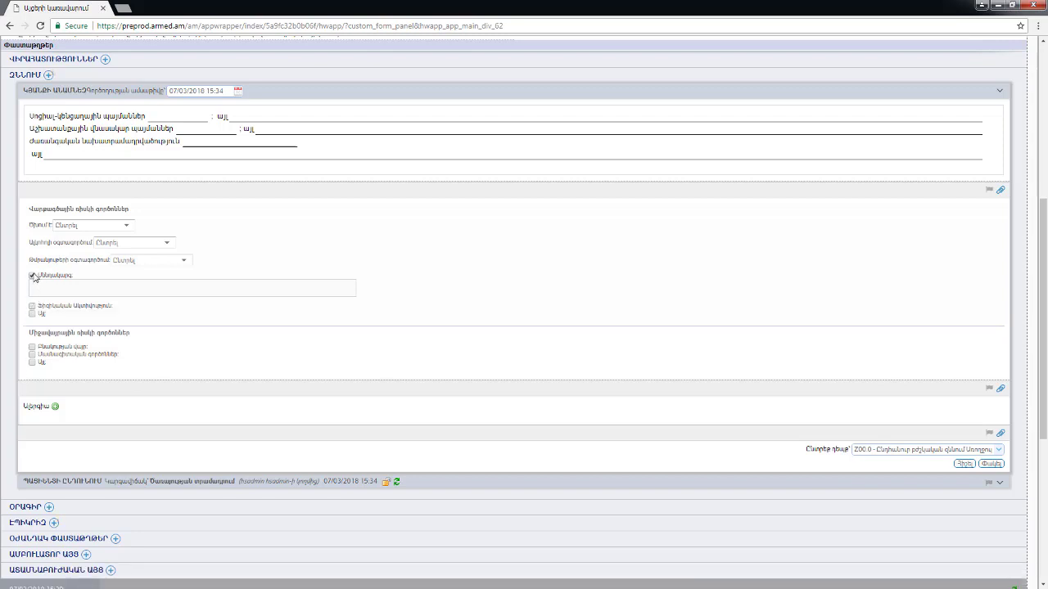
left_click(33, 277)
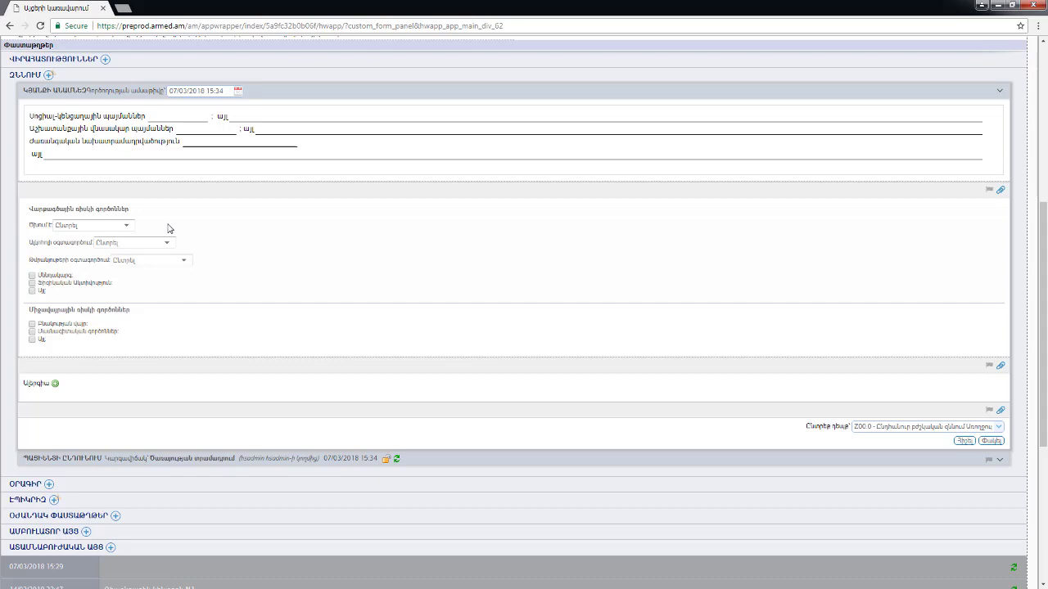
Step: Set the smoking status under the behavioural risk factors to Չի ծխում (non-smoker)
left_click(127, 227)
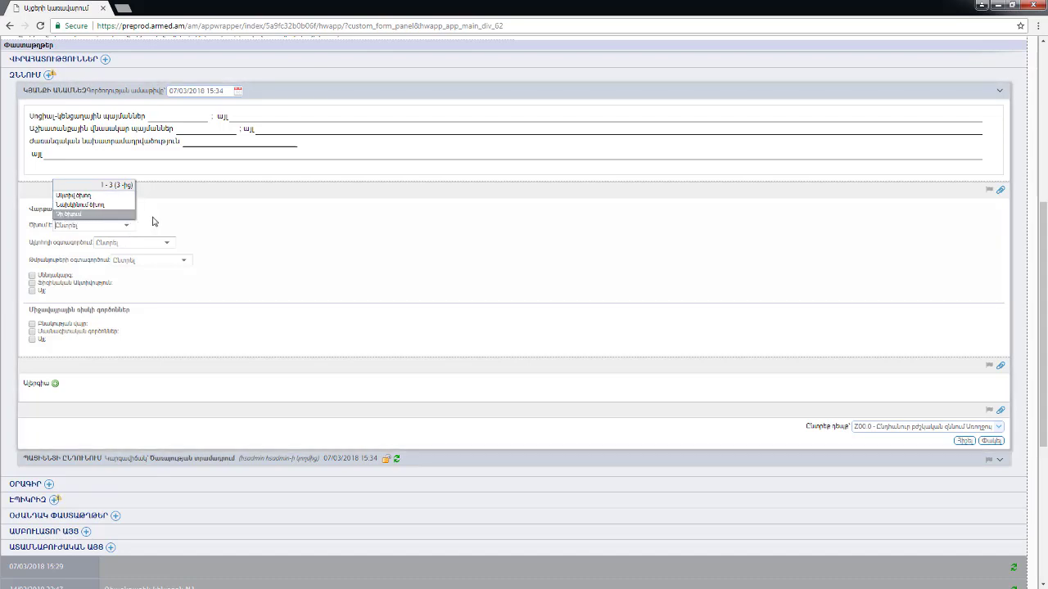
key("Return")
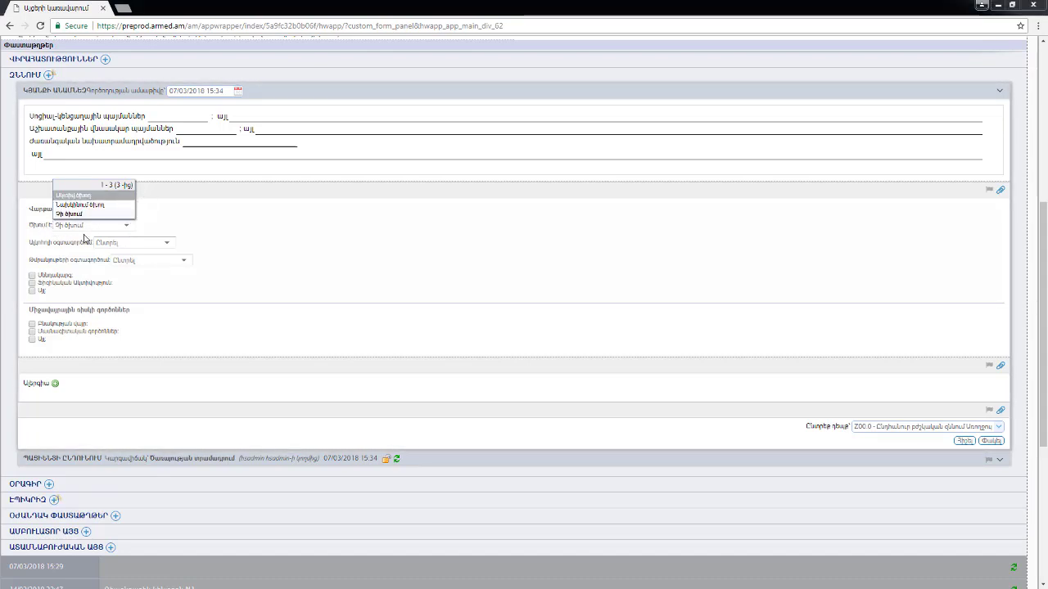
left_click(119, 226)
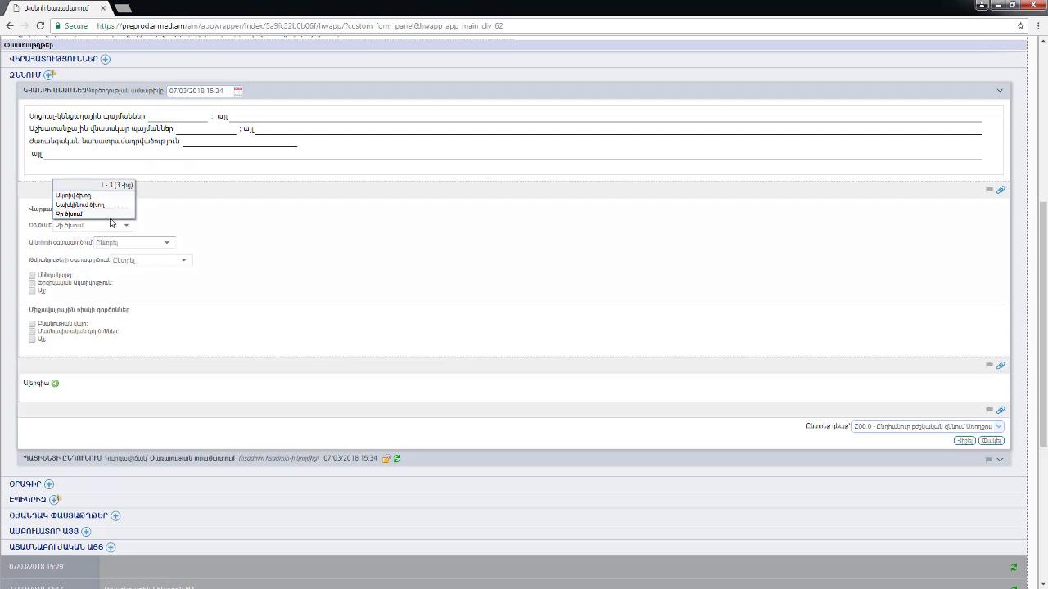
key("Escape")
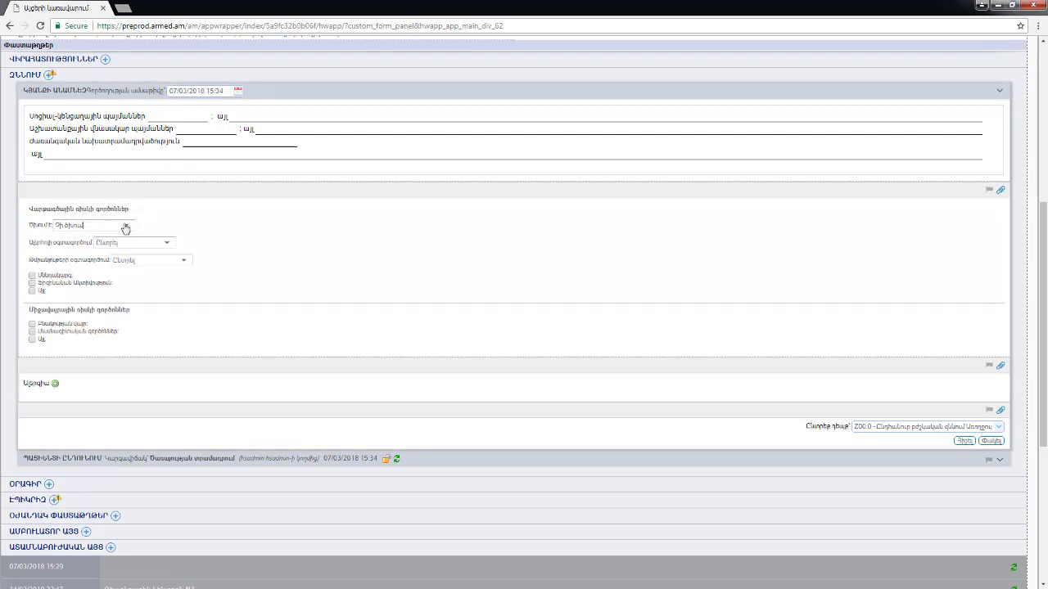
Step: Set the smoking status under the behavioural risk factors to Նախկինում ծխող (former smoker)
left_click(125, 227)
left_click(109, 209)
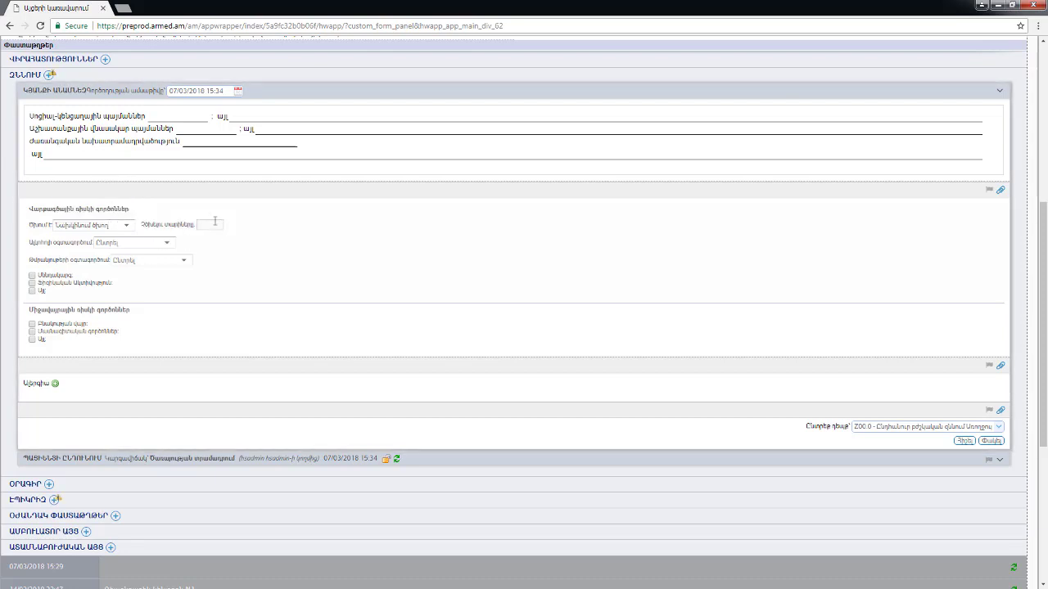
Step: Set the smoking status to Ակտիվ ծխող (active smoker) and review the choices for the smoked product
left_click(129, 226)
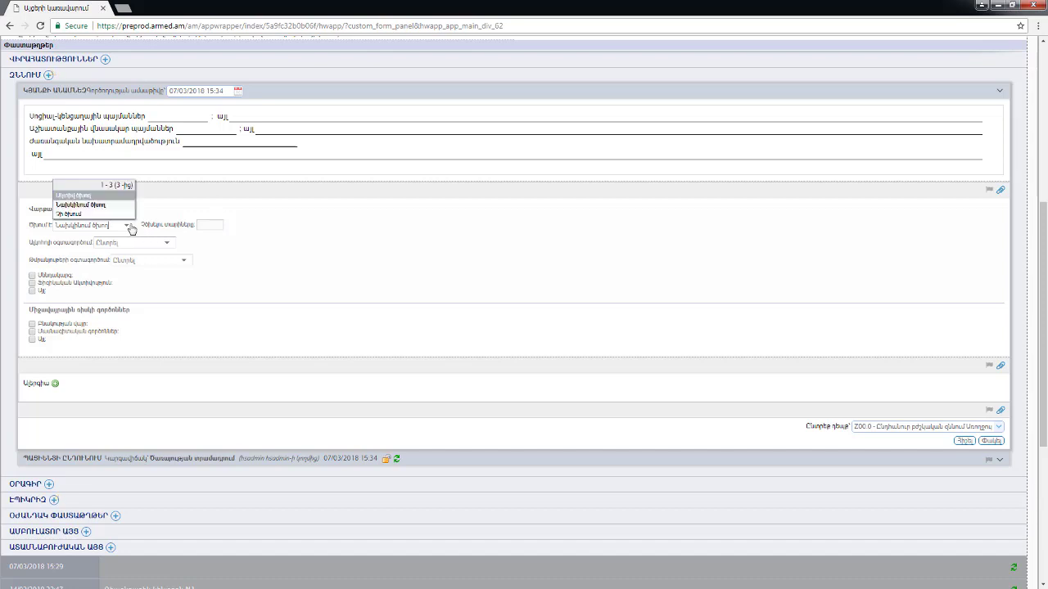
left_click(125, 197)
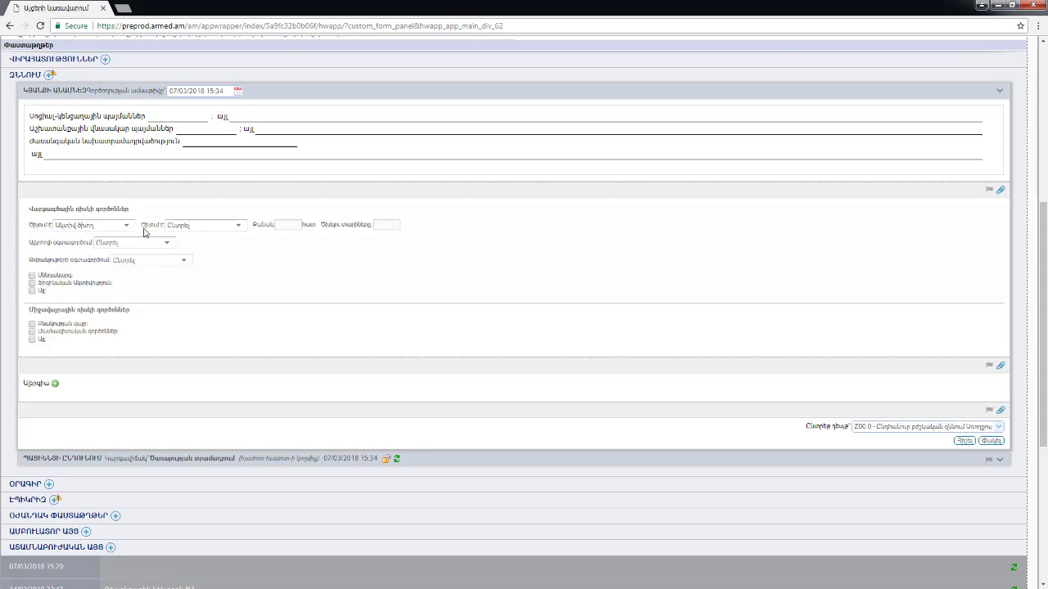
left_click(237, 227)
left_click(231, 204)
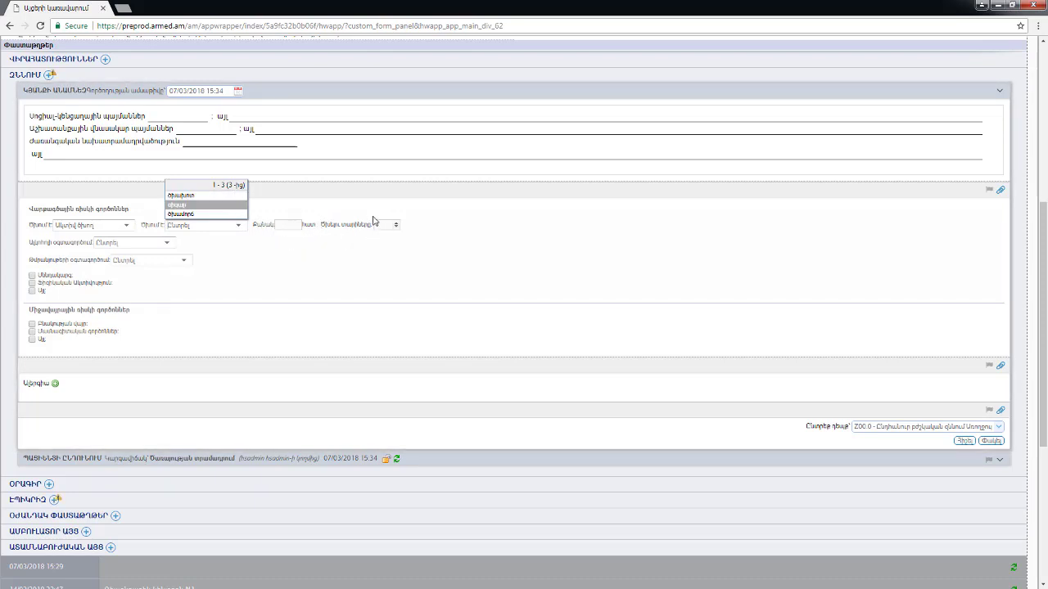
Step: Try the Չի օգտագործել and Օգտագործել է նախկինում options for alcohol use under the behavioural risk factors
left_click(167, 243)
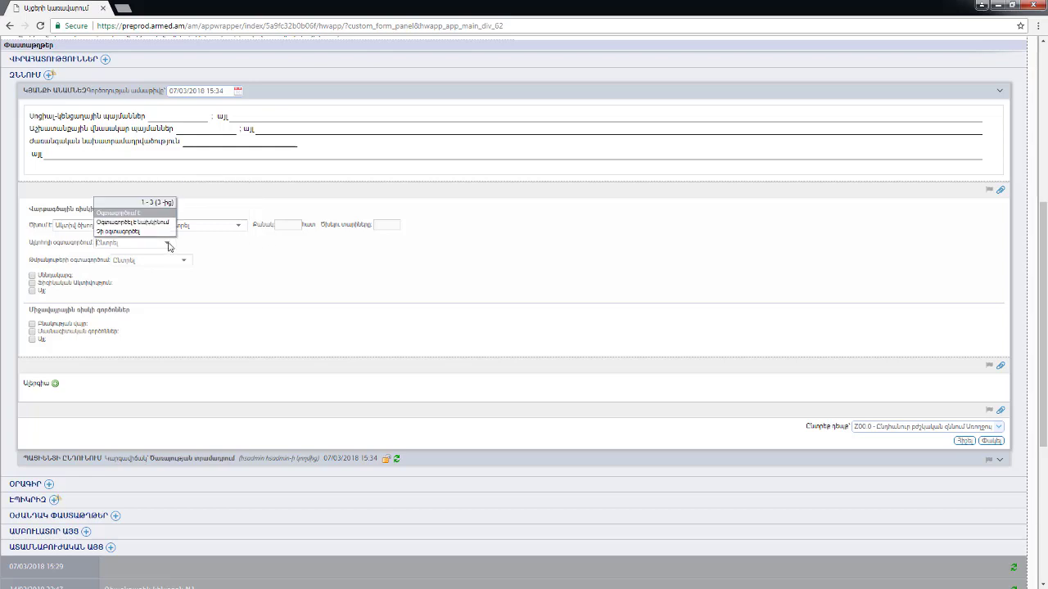
left_click(153, 232)
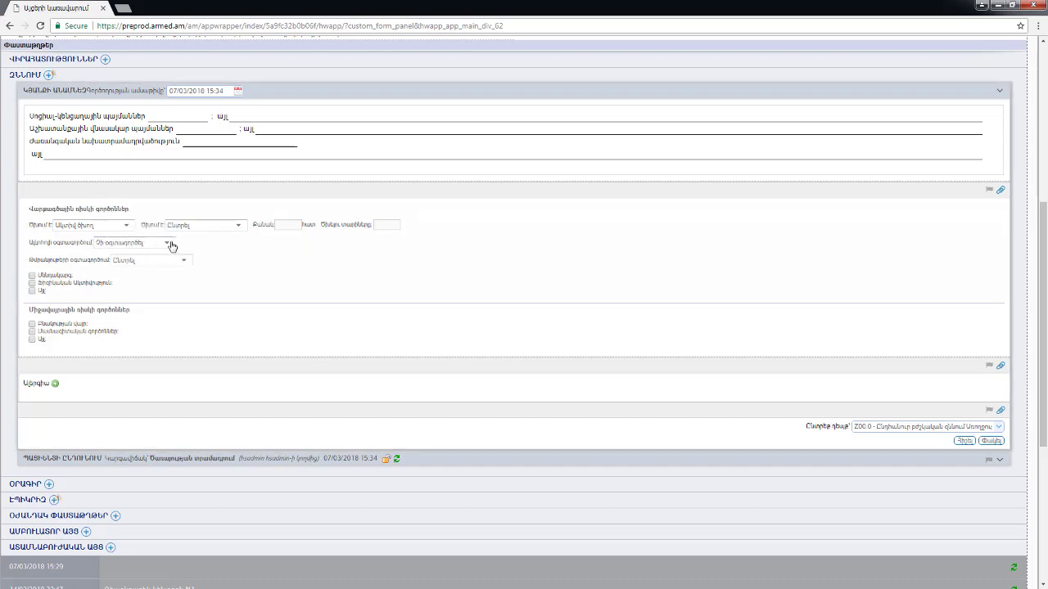
left_click(171, 245)
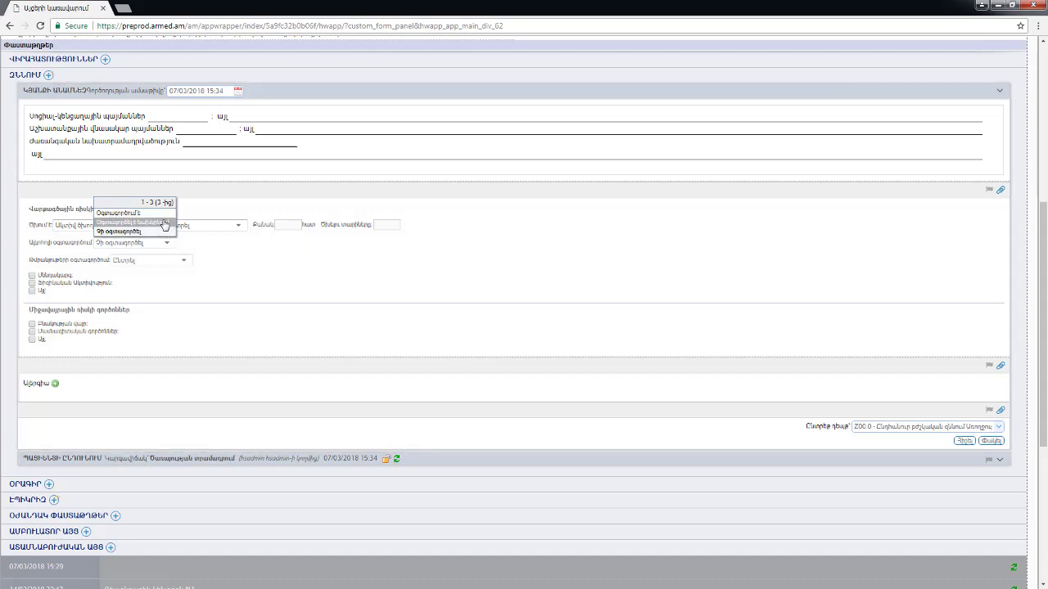
left_click(167, 228)
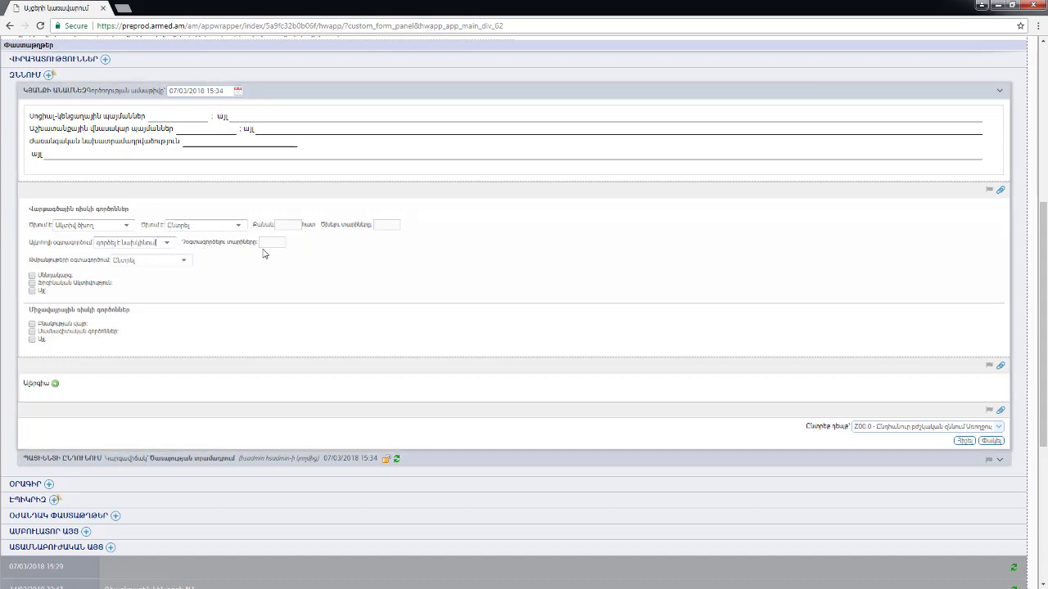
Step: Set alcohol use under the behavioural risk factors to Օգտագործում է (currently uses)
left_click(167, 243)
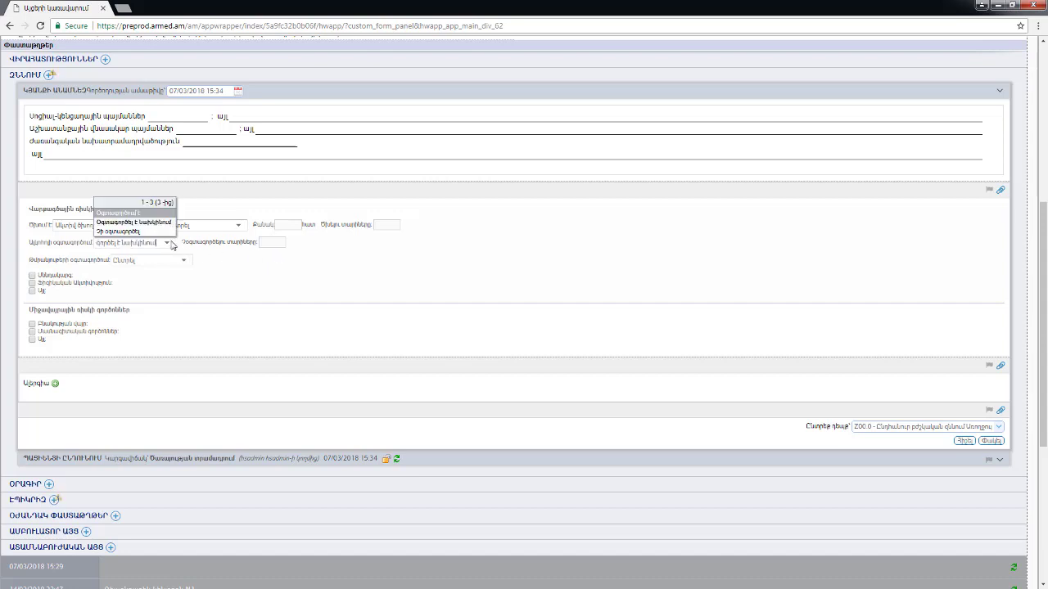
left_click(141, 214)
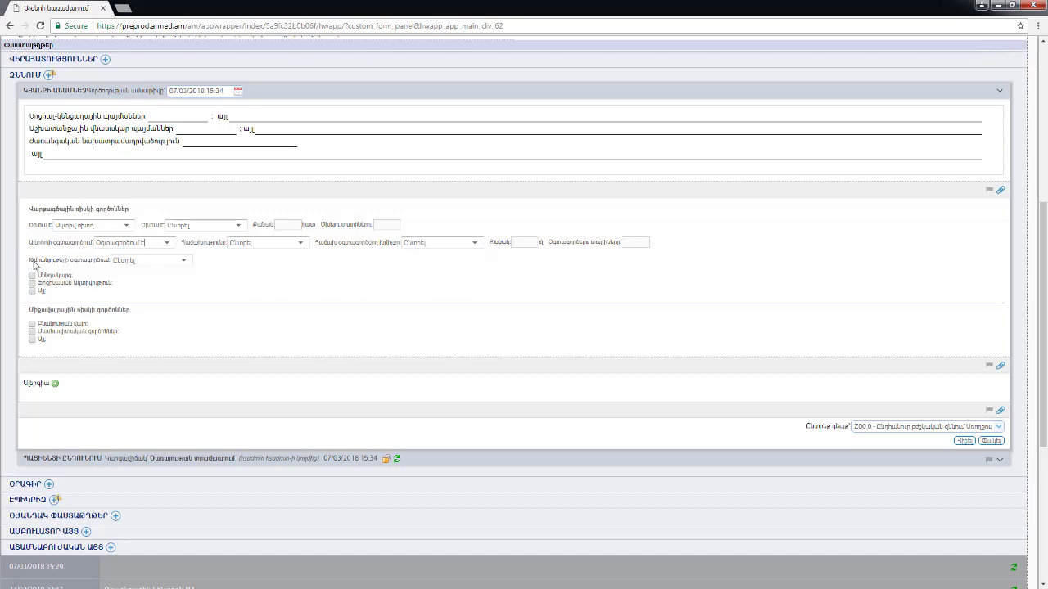
Step: Try the Չի օգտագործել and Օգտագործել է նախկինում options for drug use under the behavioural risk factors
left_click(185, 264)
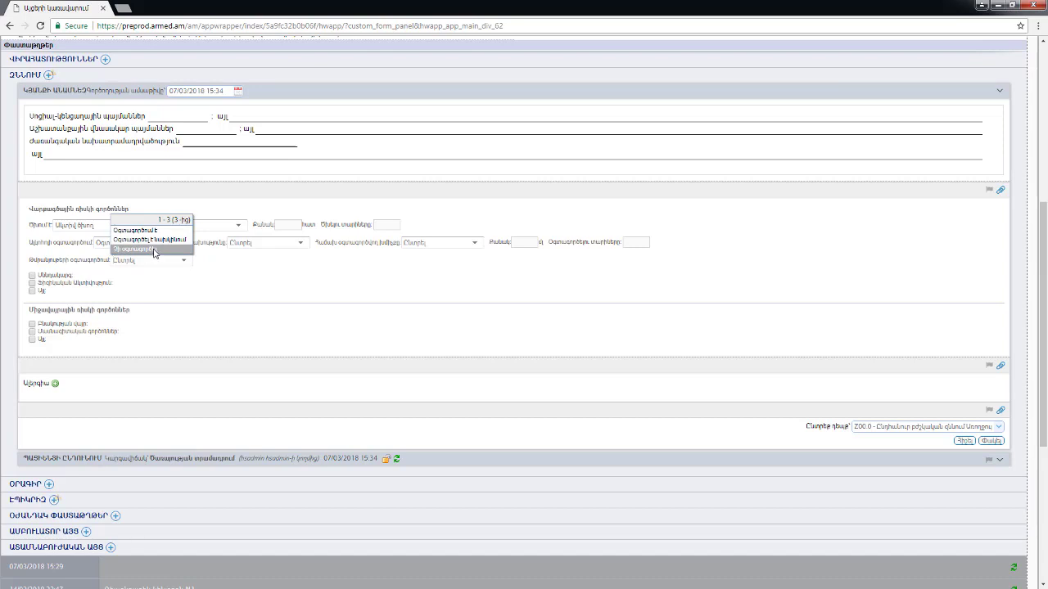
left_click(153, 250)
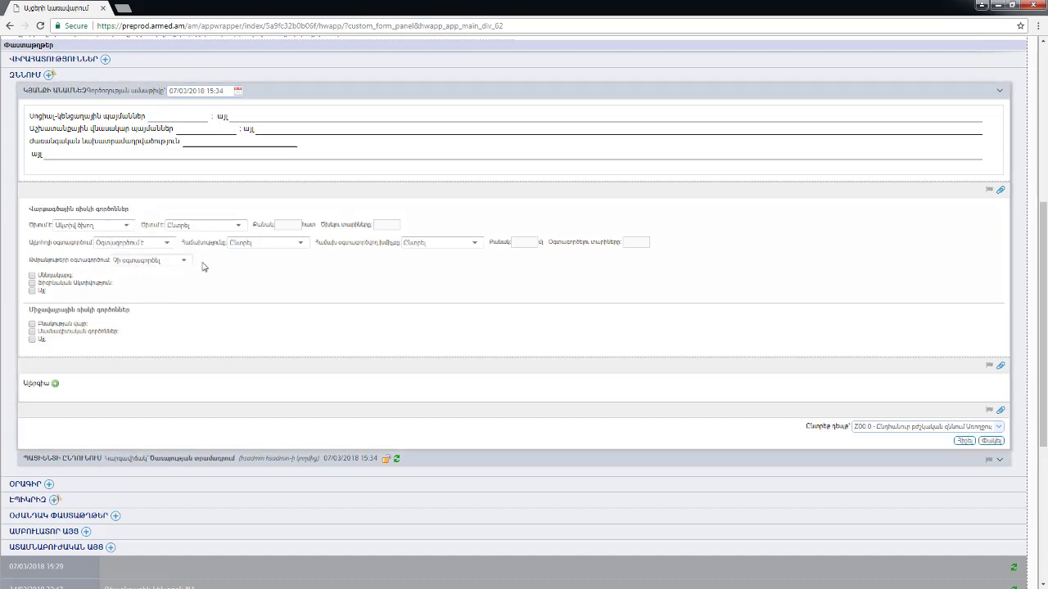
left_click(183, 261)
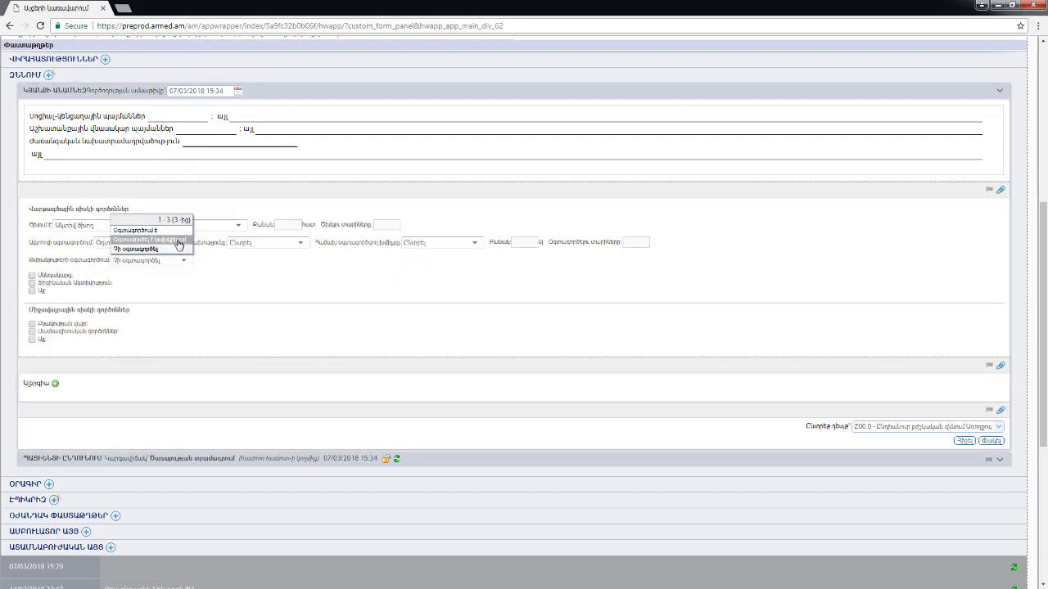
left_click(176, 239)
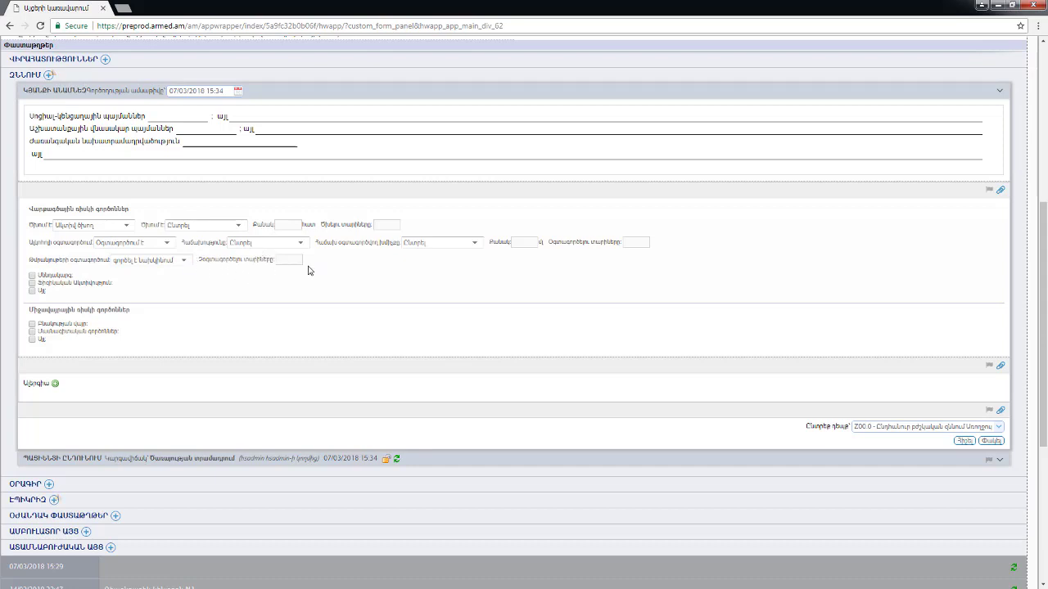
Step: Set drug use to Օգտագործում է (currently uses) and tick Այլ under the environmental risk factors
left_click(183, 262)
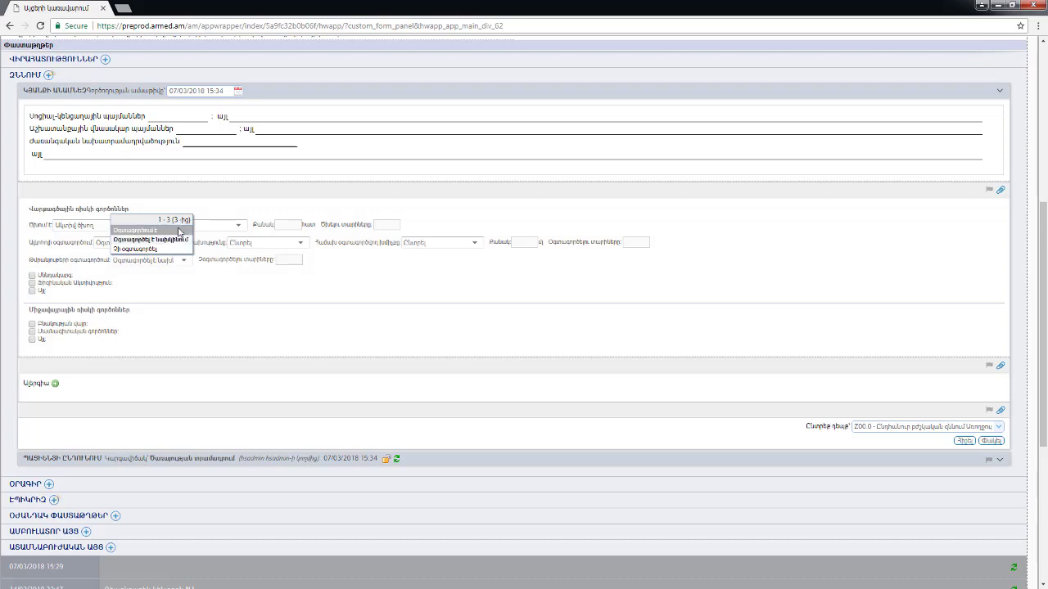
left_click(179, 232)
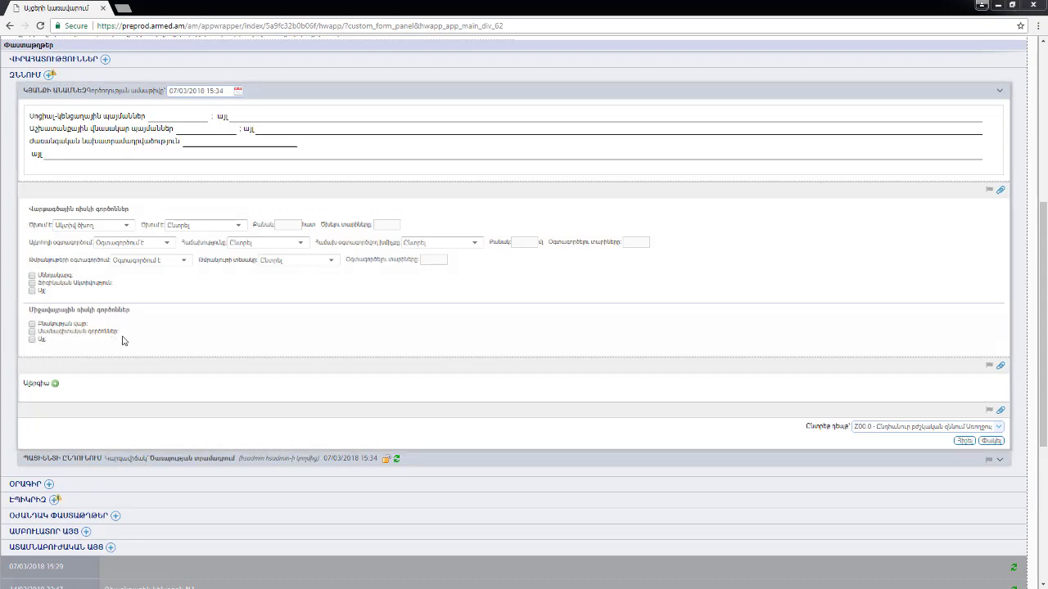
left_click(33, 340)
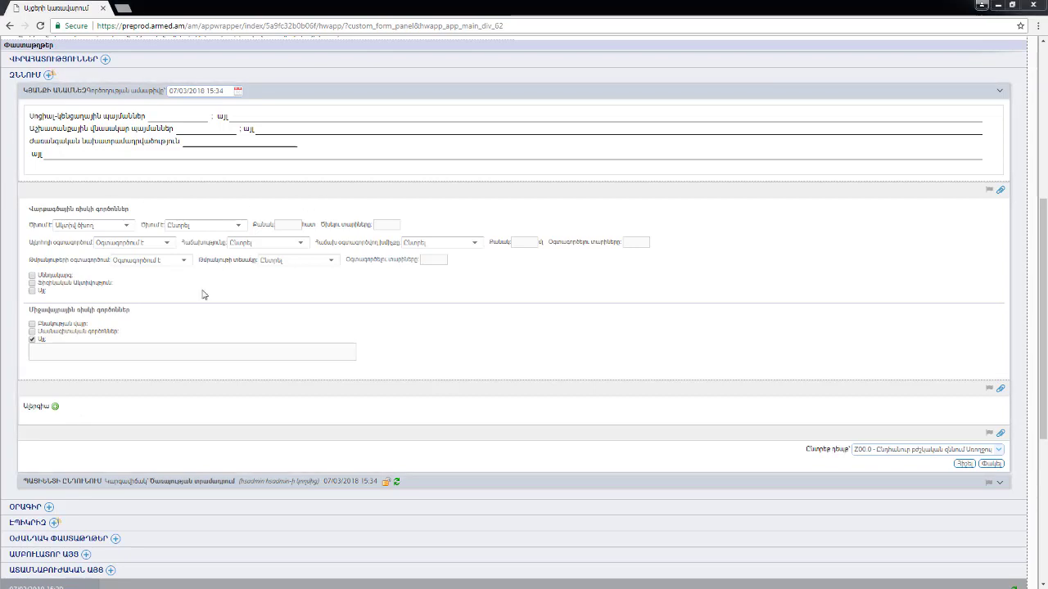
Step: Add an allergy entry and review its allergen type, reaction description, ICD10, basis and status fields
left_click(55, 407)
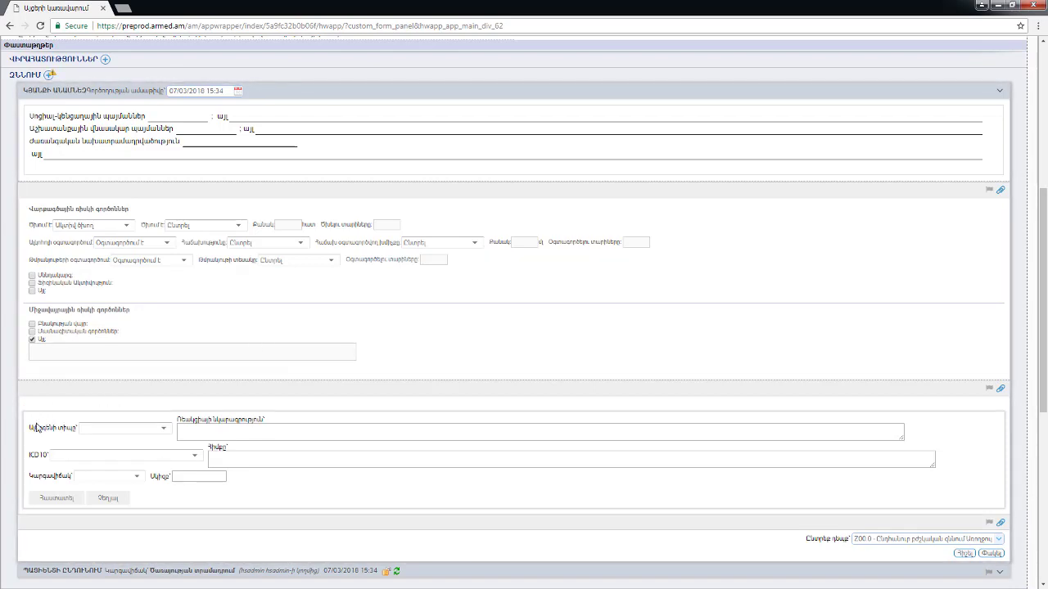
left_click(165, 430)
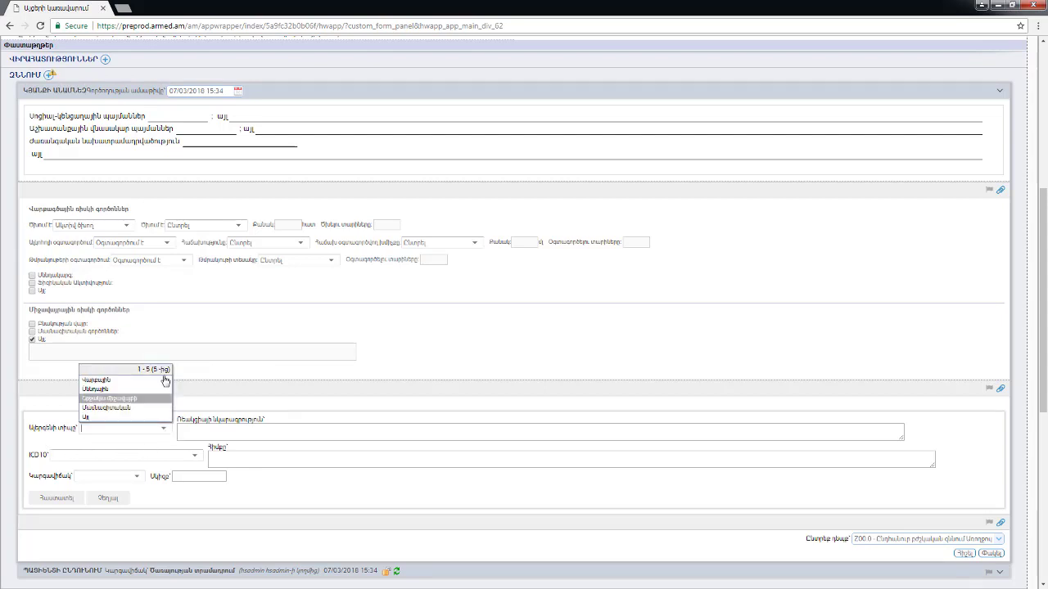
left_click(198, 433)
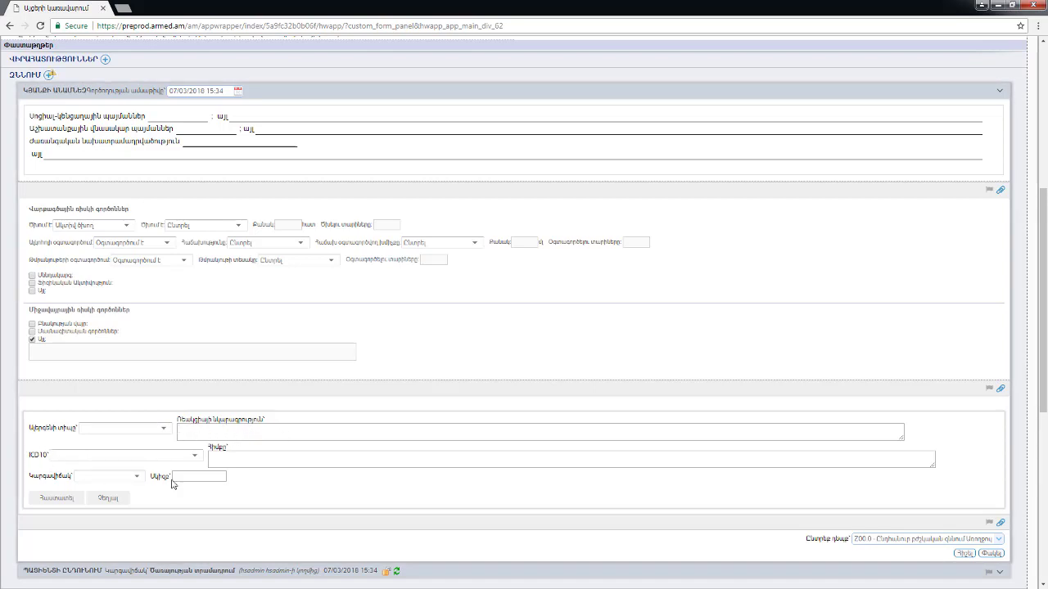
left_click(196, 458)
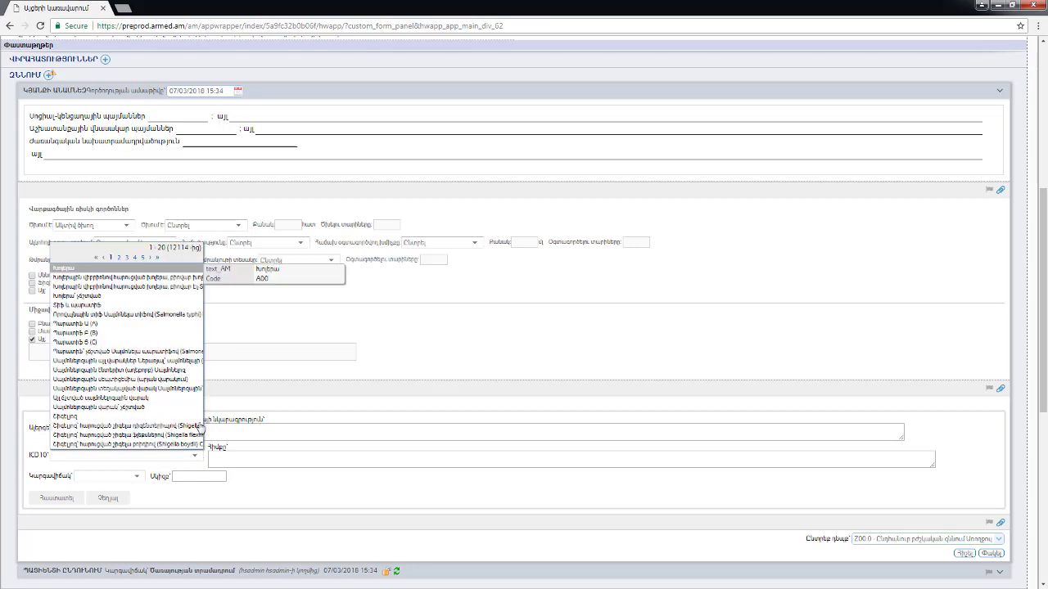
left_click(251, 465)
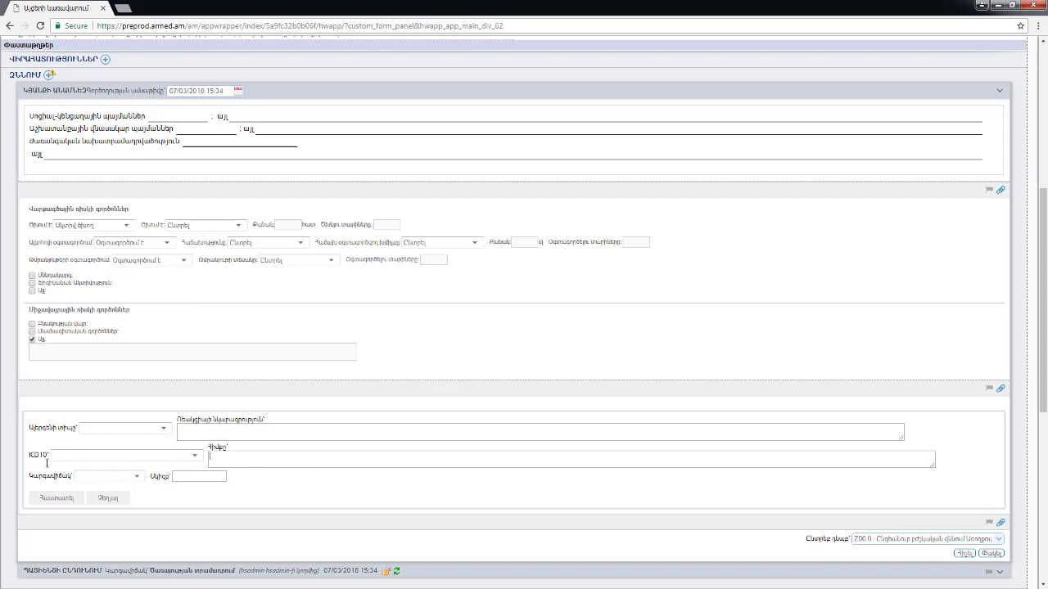
left_click(138, 480)
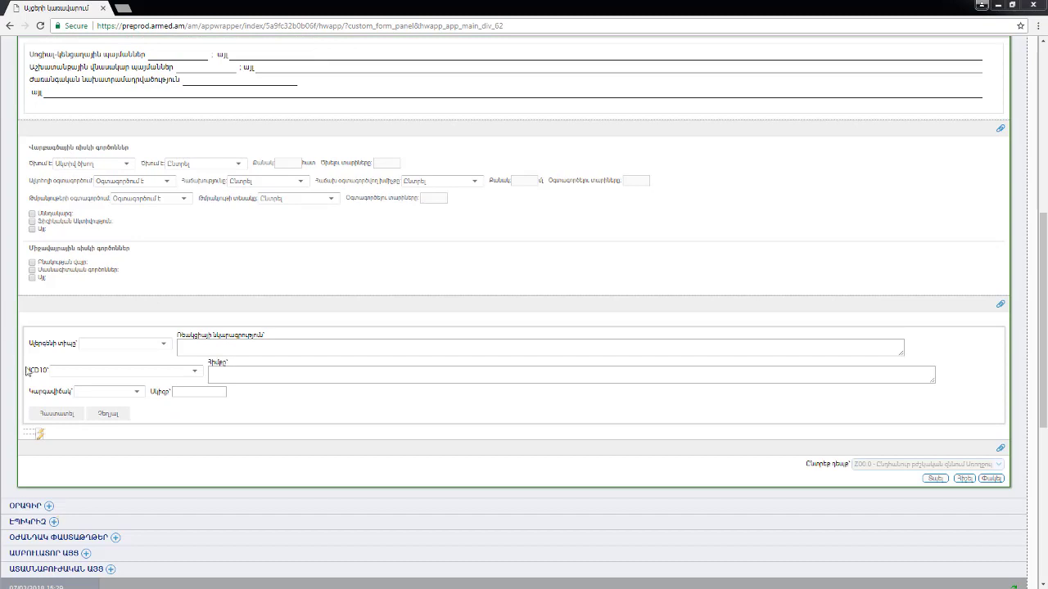
Step: Confirm the blank allergy entry and save the life anamnesis document
left_click(46, 416)
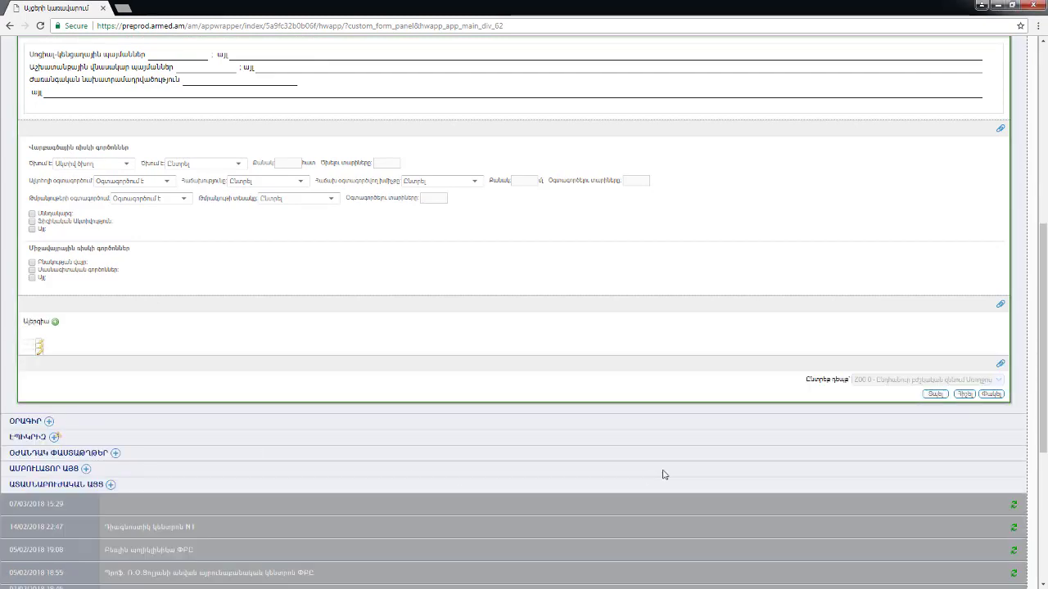
left_click(963, 396)
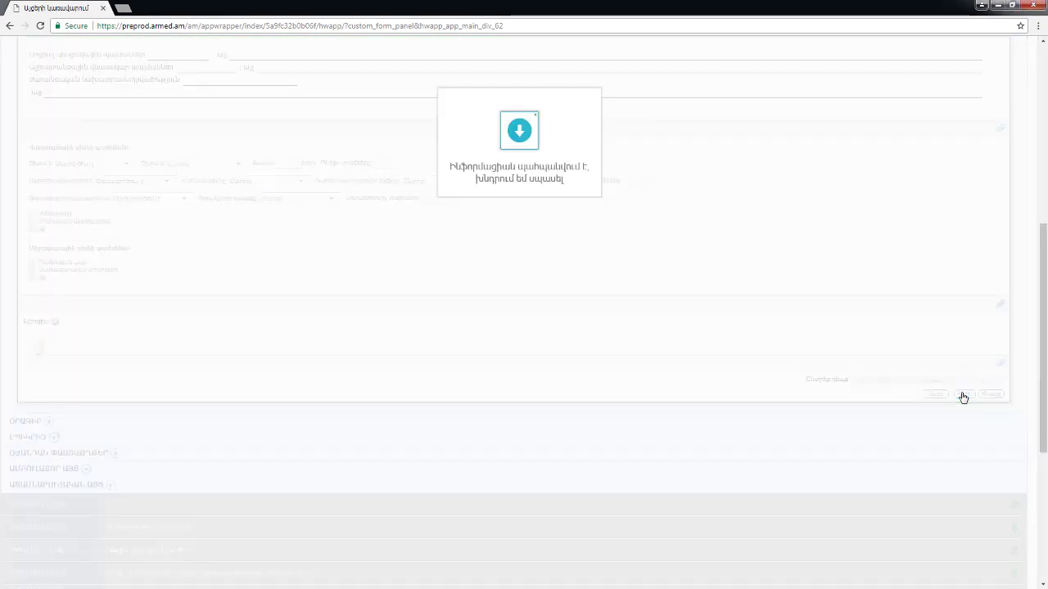